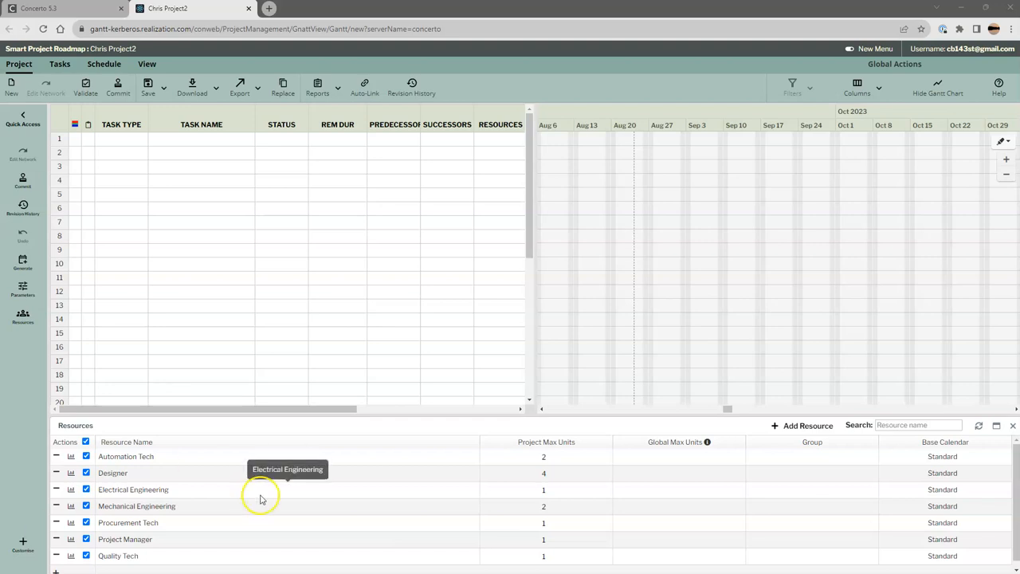
left_click(251, 97)
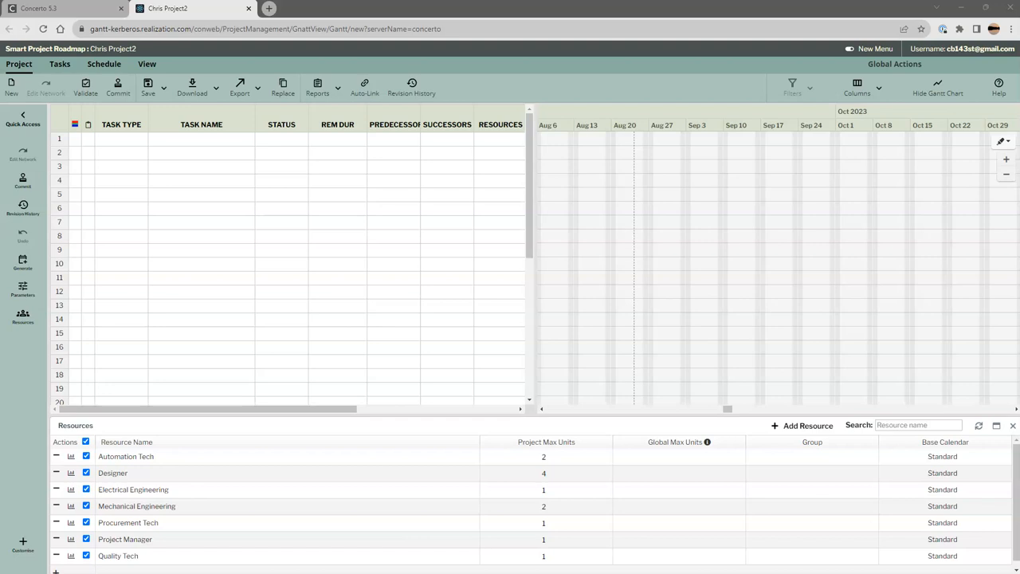
- Paste the seven copied task names, Kickoff through Customer Acceptance, into the Task Name column starting at row 1
left_click(214, 140)
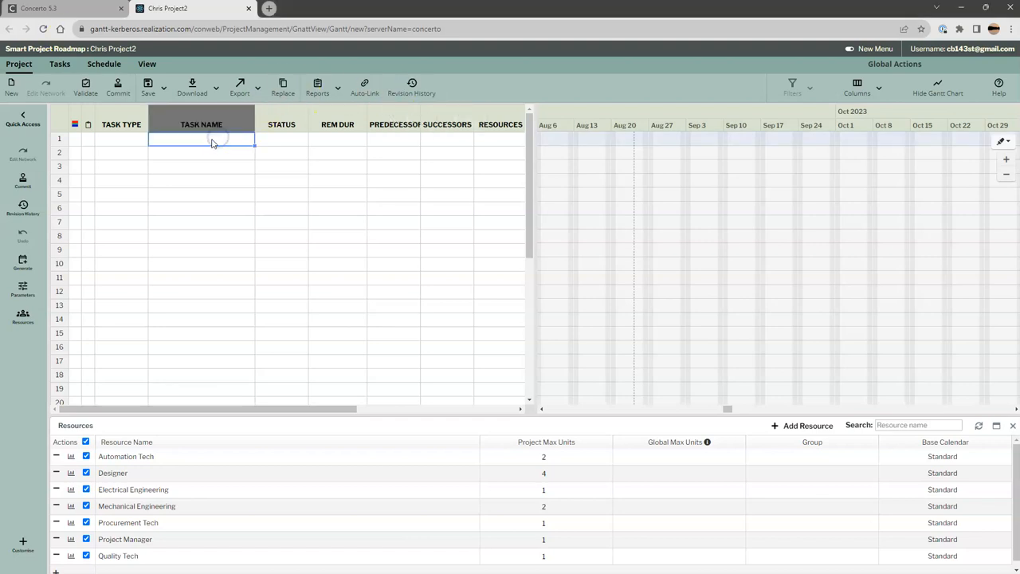
type("Kickoff Basic Design Detailed Design Procurement & Manufacturing Build Test Customer Acceptance")
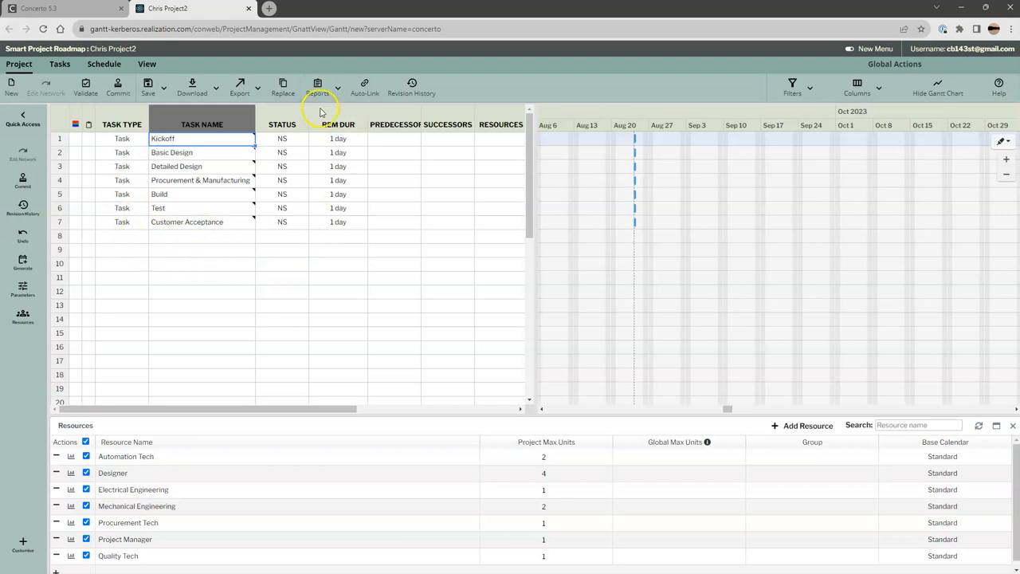
- View the checklist of the Kickoff task and save it without adding any items
left_click(88, 140)
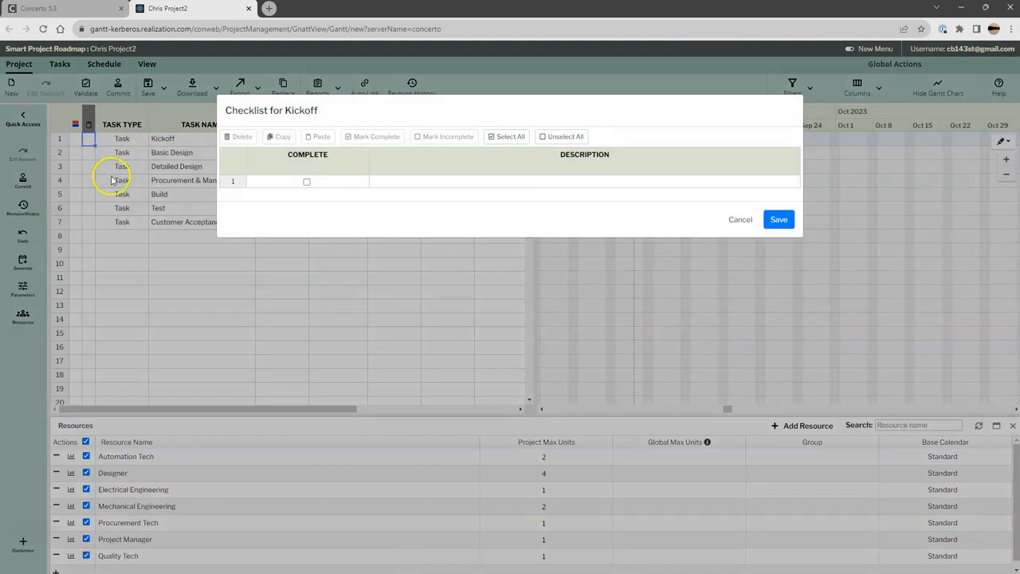
left_click(774, 221)
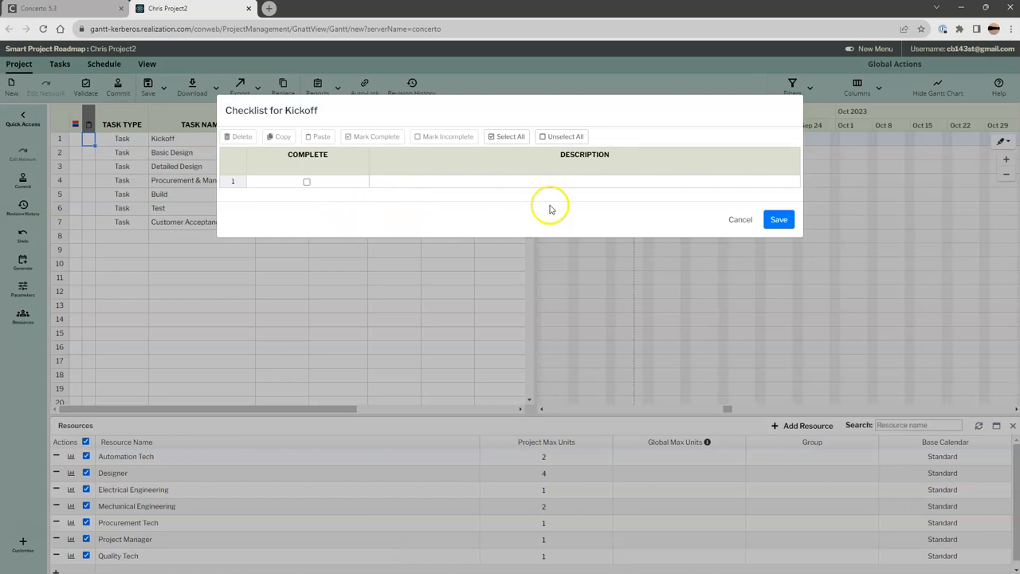
left_click(778, 224)
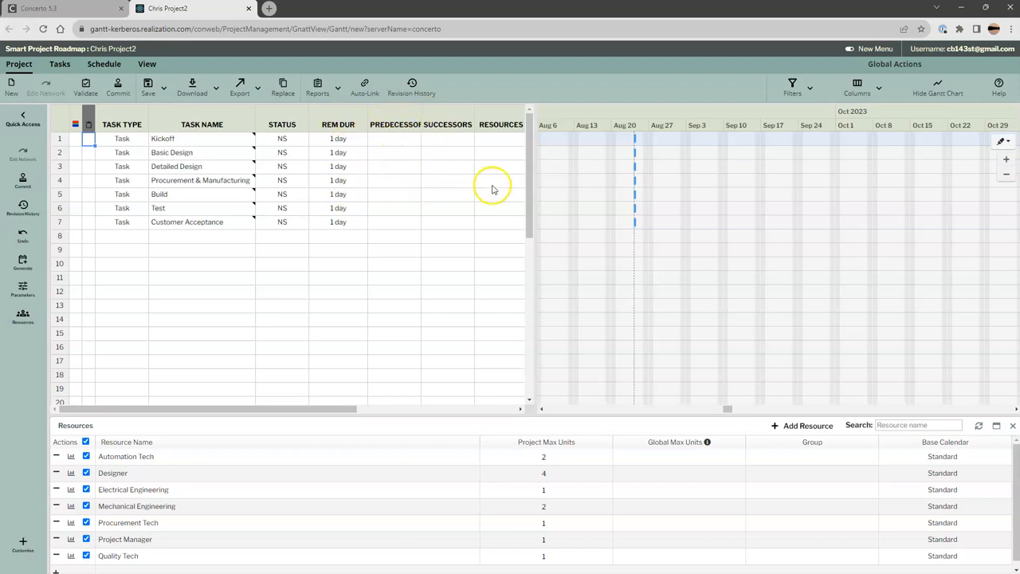
- Look through the remaining task table columns and close the Resources pane
left_click_drag(346, 408, 553, 408)
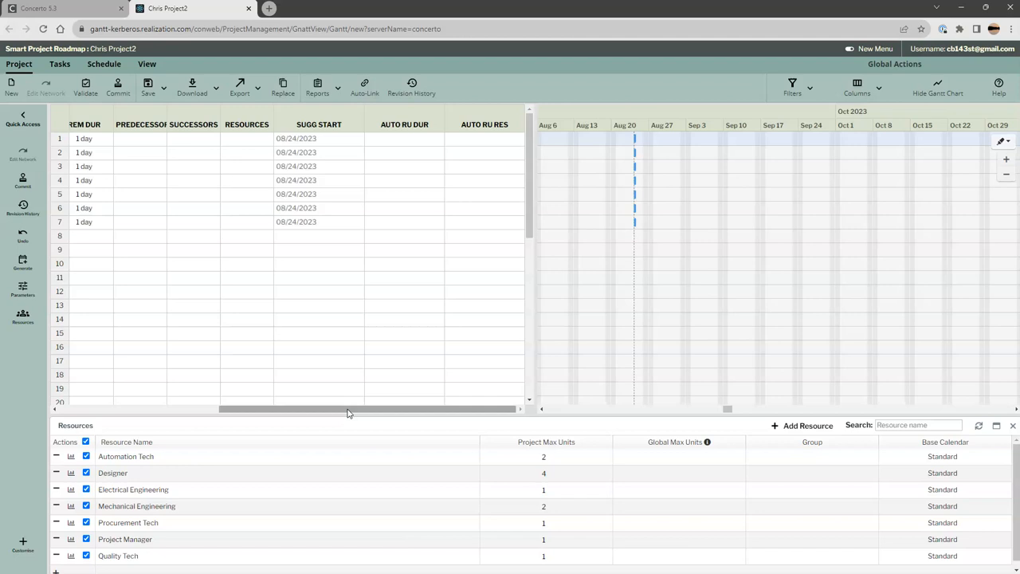
left_click_drag(347, 410, 91, 389)
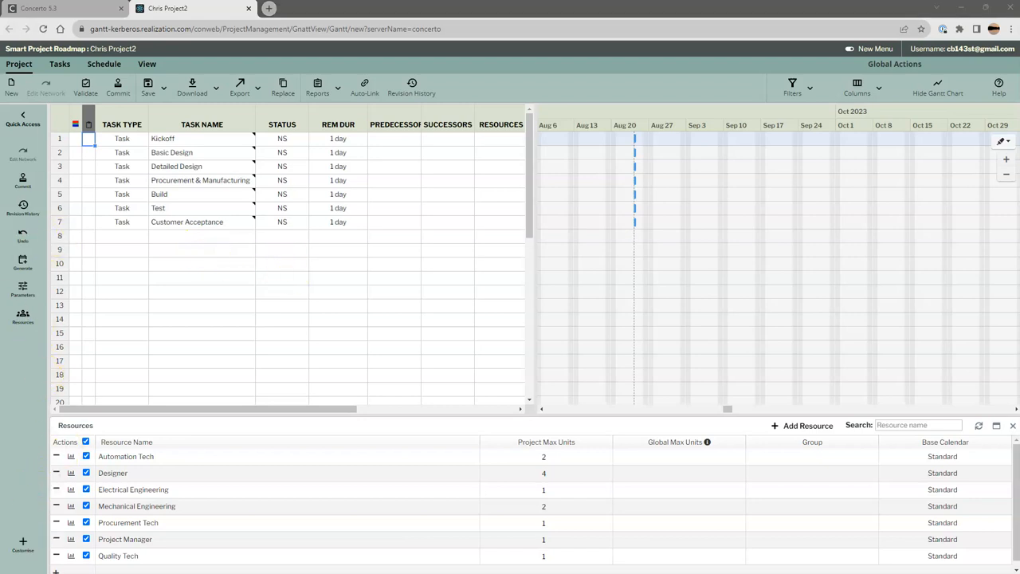
left_click(141, 8)
left_click(1013, 428)
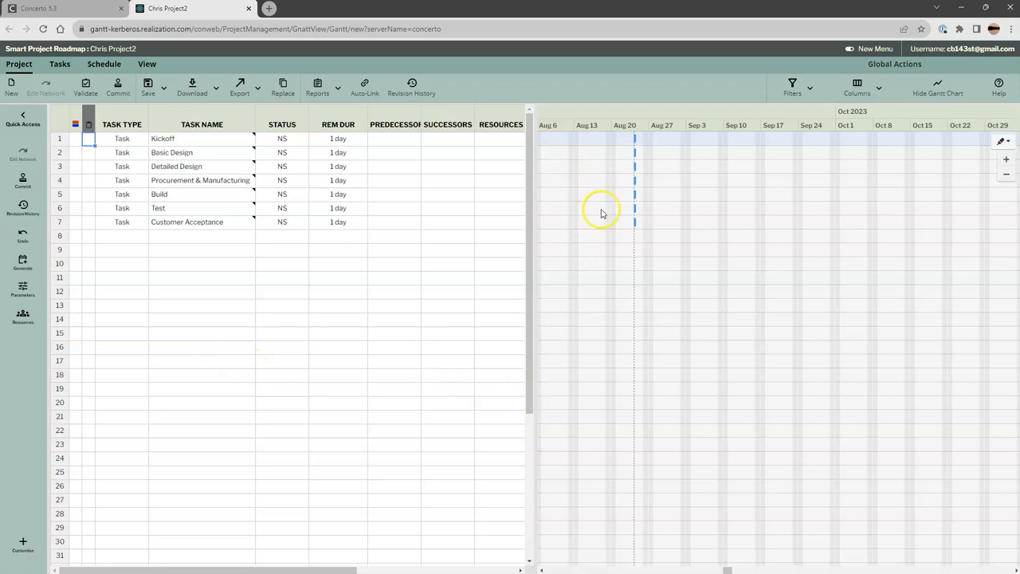
- Set Kickoff's remaining duration to 5 days and fill that value down to all tasks through Customer Acceptance
left_click(337, 140)
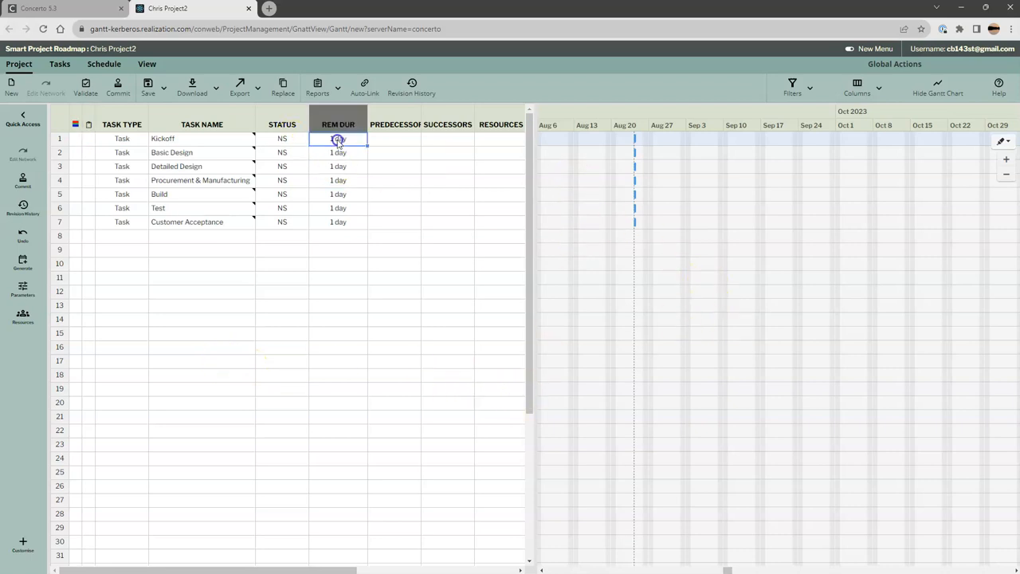
left_click_drag(338, 139, 299, 139)
type("5")
key("Return")
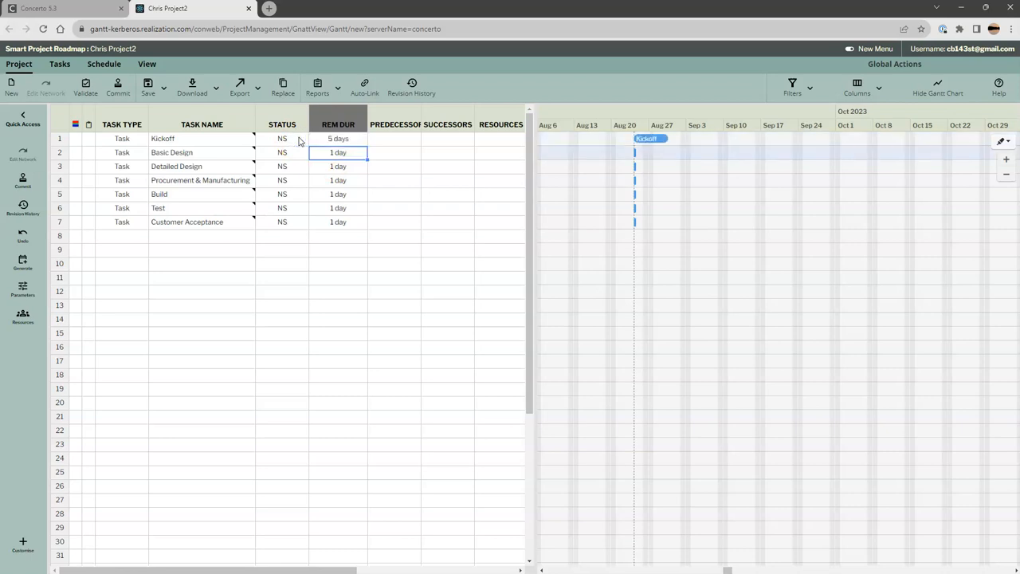
left_click(363, 142)
left_click_drag(368, 142, 368, 227)
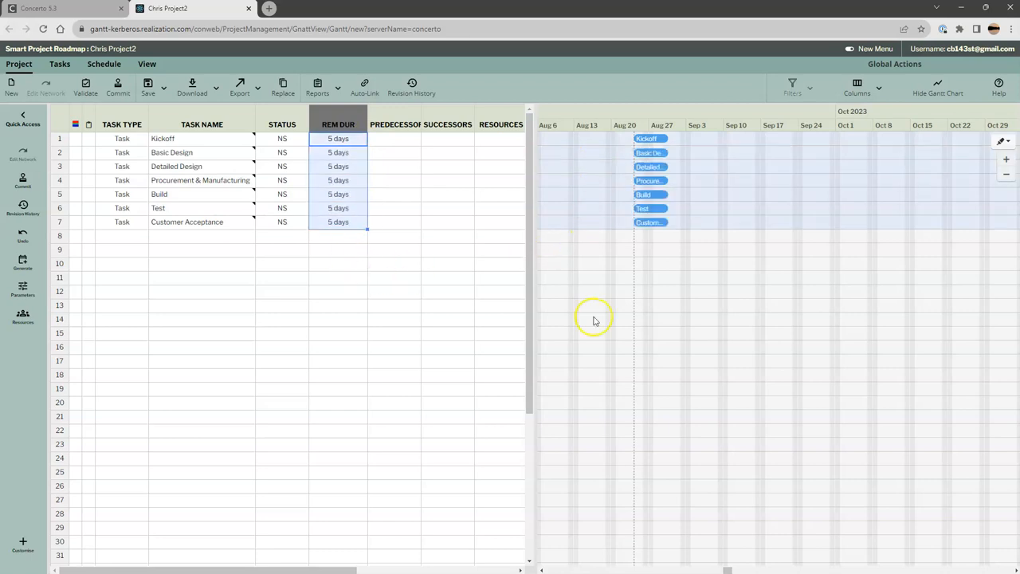
- Set the remaining duration to 15 days for Procurement & Manufacturing and 10 days for Detailed Design
left_click(315, 180)
left_click(313, 181)
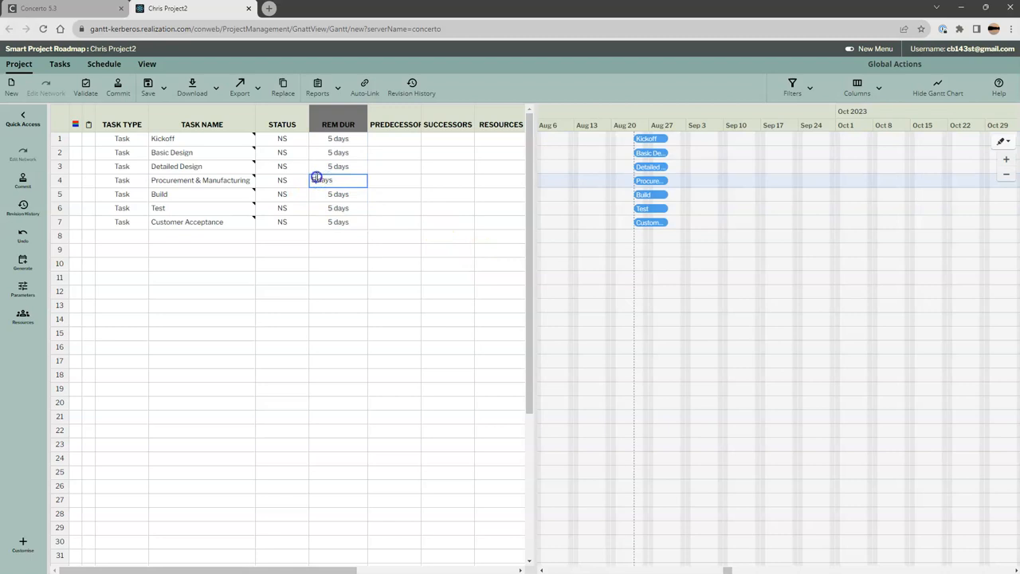
type("1")
left_click(339, 277)
left_click(334, 169)
left_click(314, 165)
type("10")
left_click(399, 232)
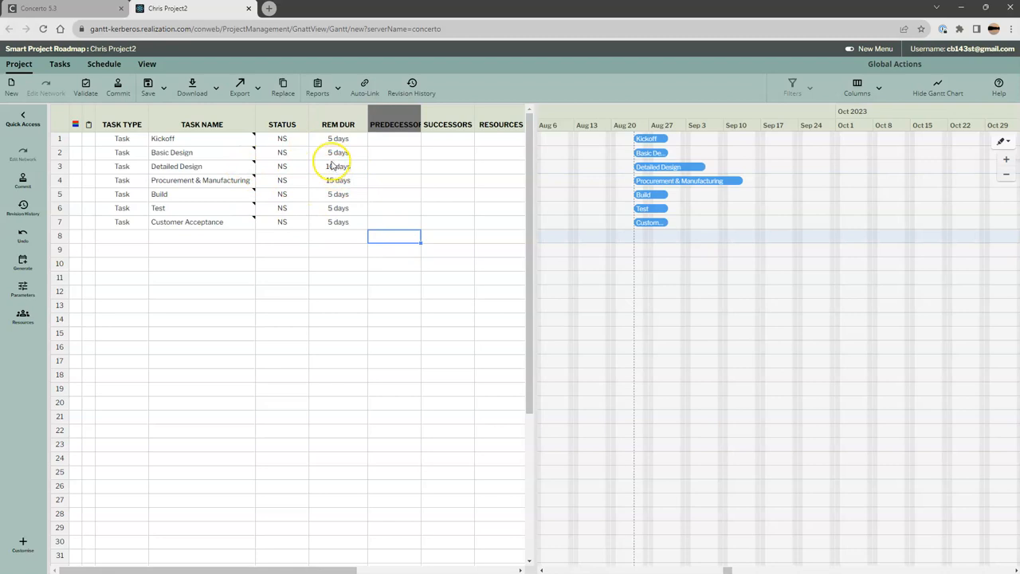
- Set the remaining duration to 3 days for Test and 2 days for Customer Acceptance
left_click(330, 210)
left_click(317, 209)
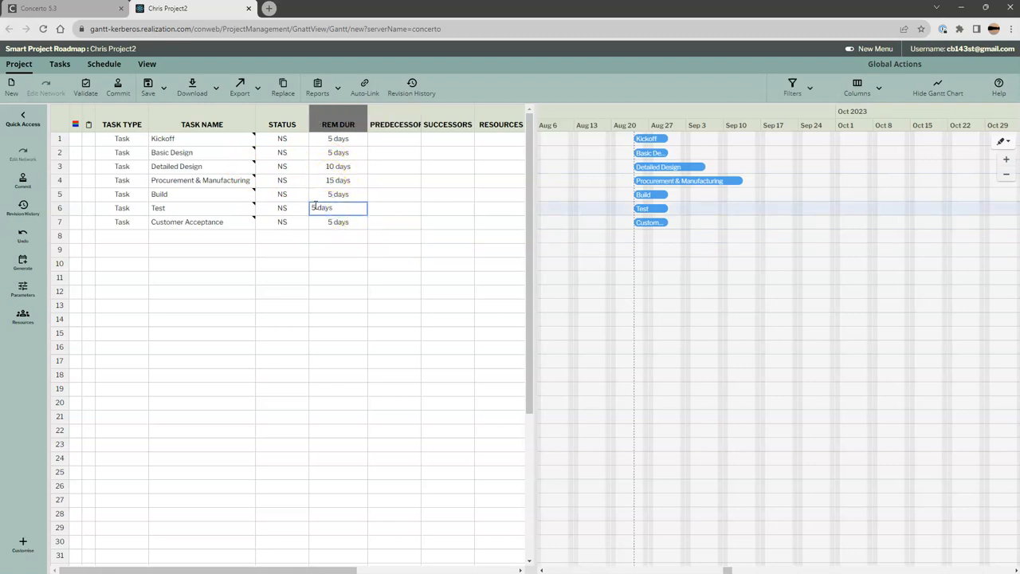
type("3")
left_click(333, 222)
left_click(318, 221)
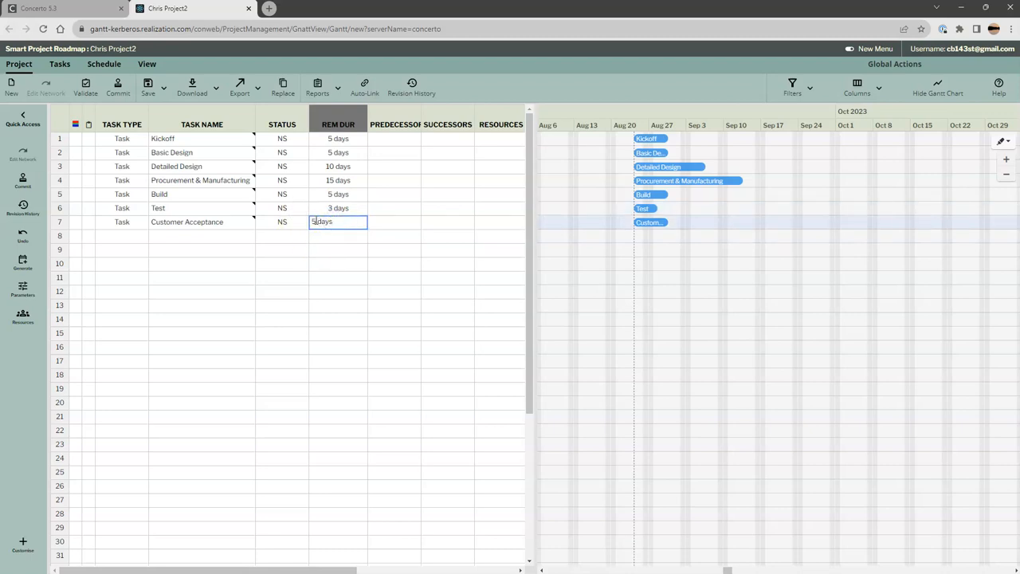
type("2")
left_click(370, 291)
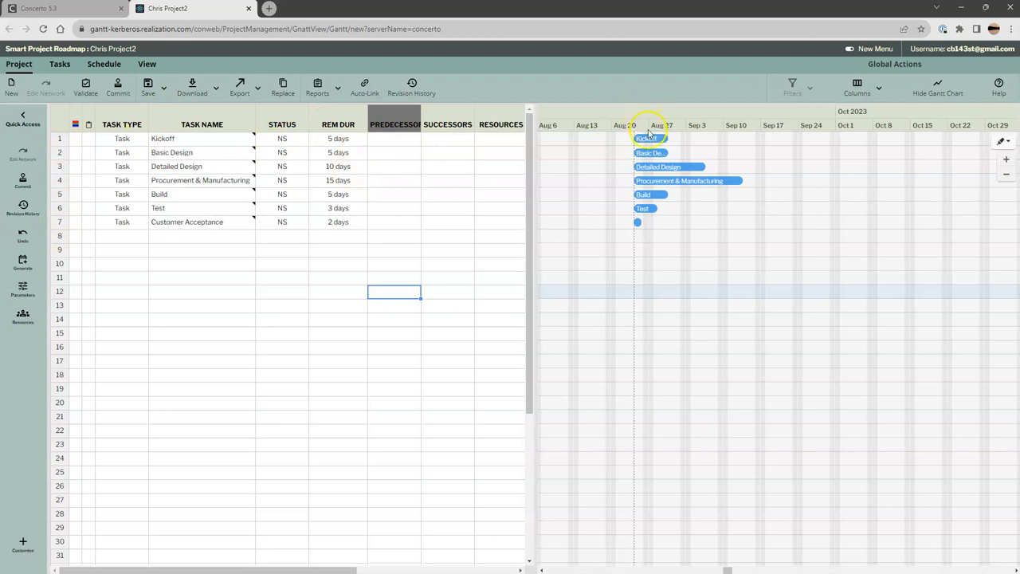
- Link Kickoff to Basic Design and Basic Design to Detailed Design directly in the Gantt chart
left_click_drag(647, 142, 673, 169)
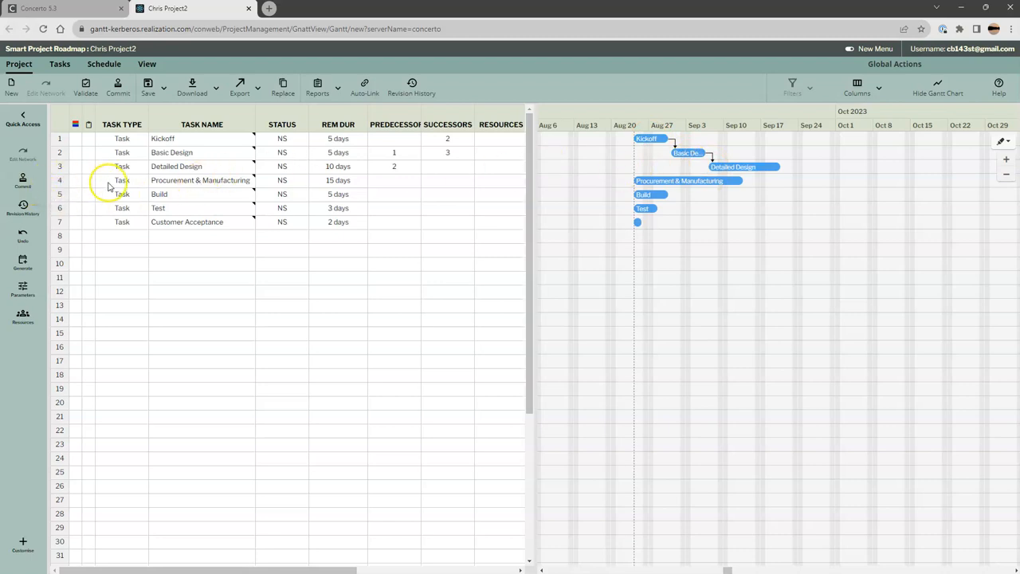
- Try to link the Procurement & Manufacturing, Build and Test rows together, and undo the links
left_click(60, 180)
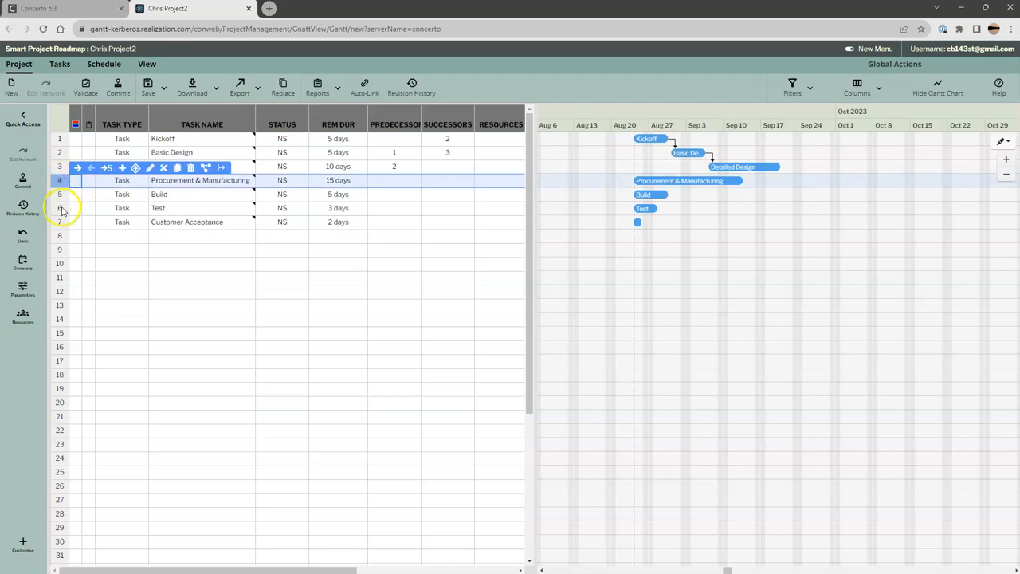
left_click(63, 208, "shift")
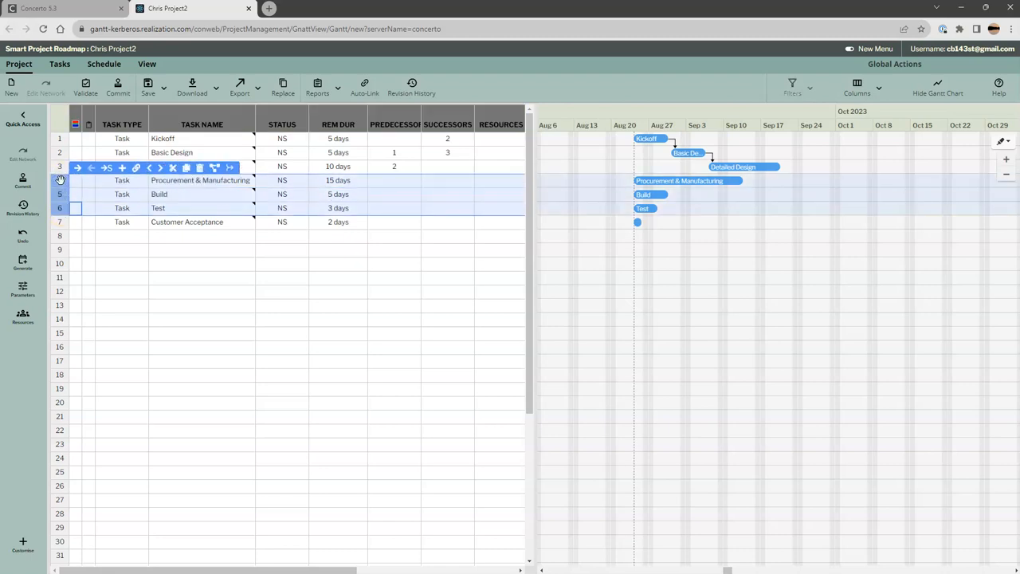
left_click(136, 168)
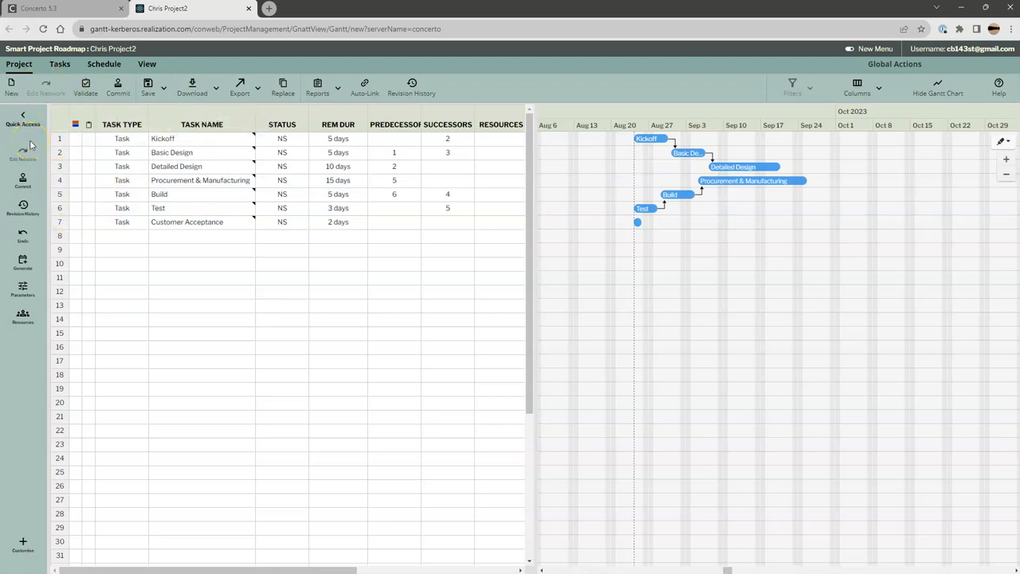
left_click(22, 235)
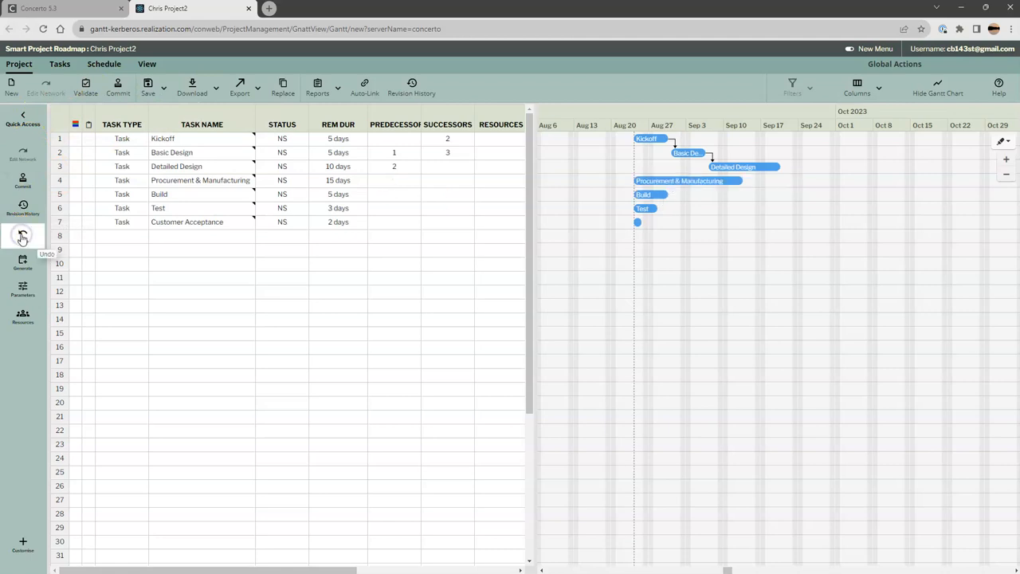
- Link Procurement & Manufacturing, Build, Test and Customer Acceptance in sequence, and link Detailed Design to Procurement & Manufacturing in the chart
left_click(62, 181)
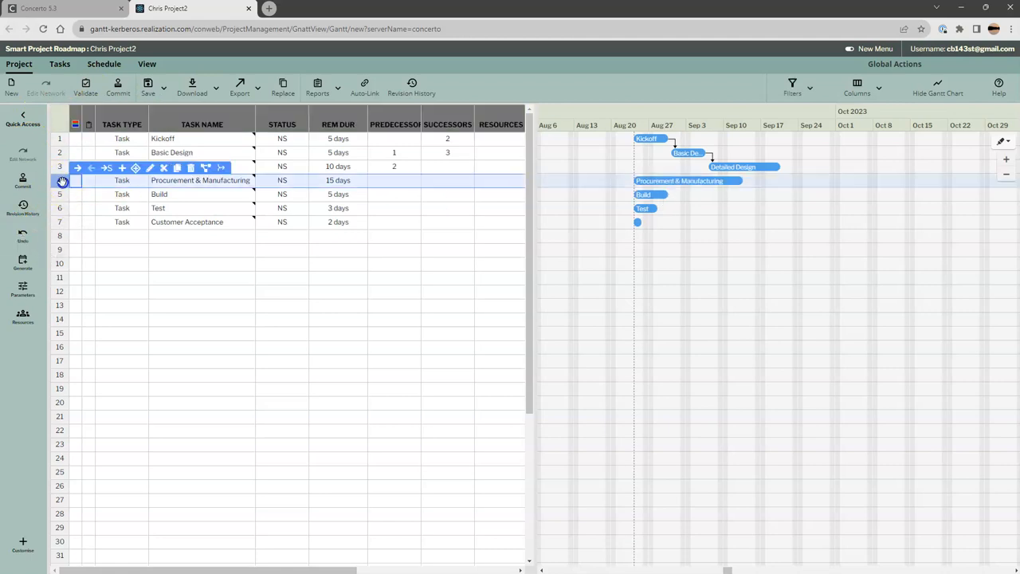
left_click_drag(62, 180, 61, 223)
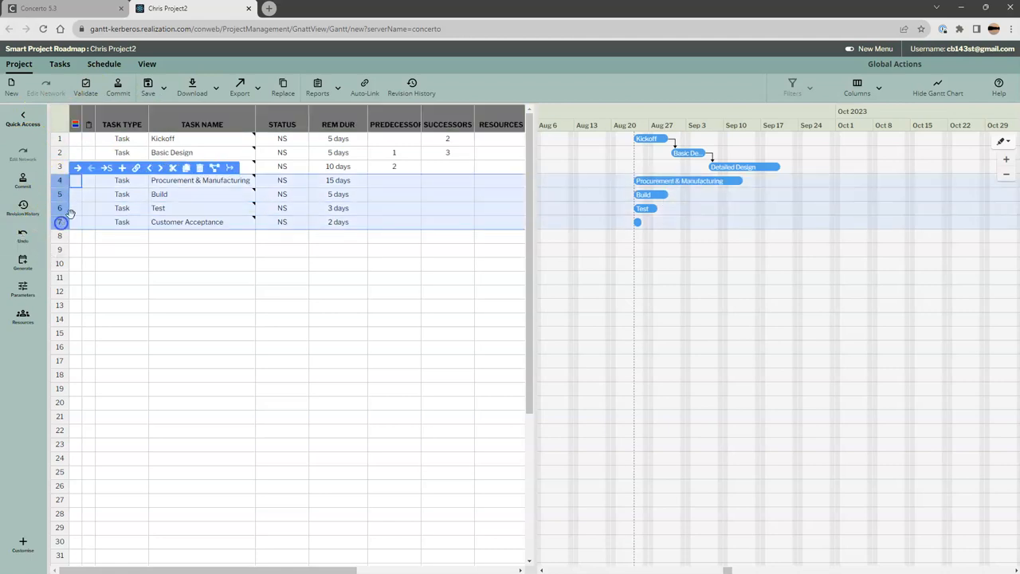
left_click(136, 168)
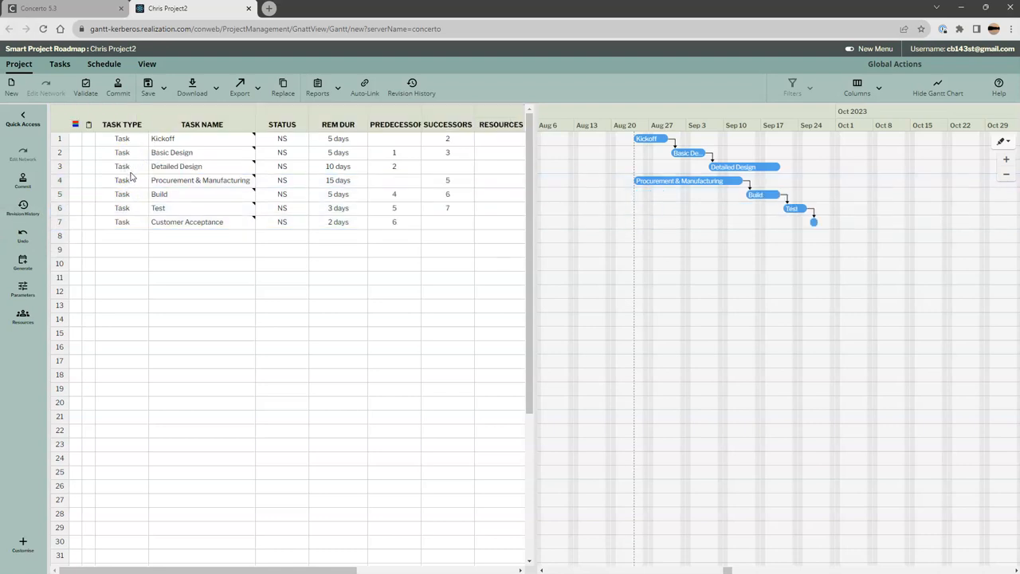
left_click_drag(724, 171, 708, 180)
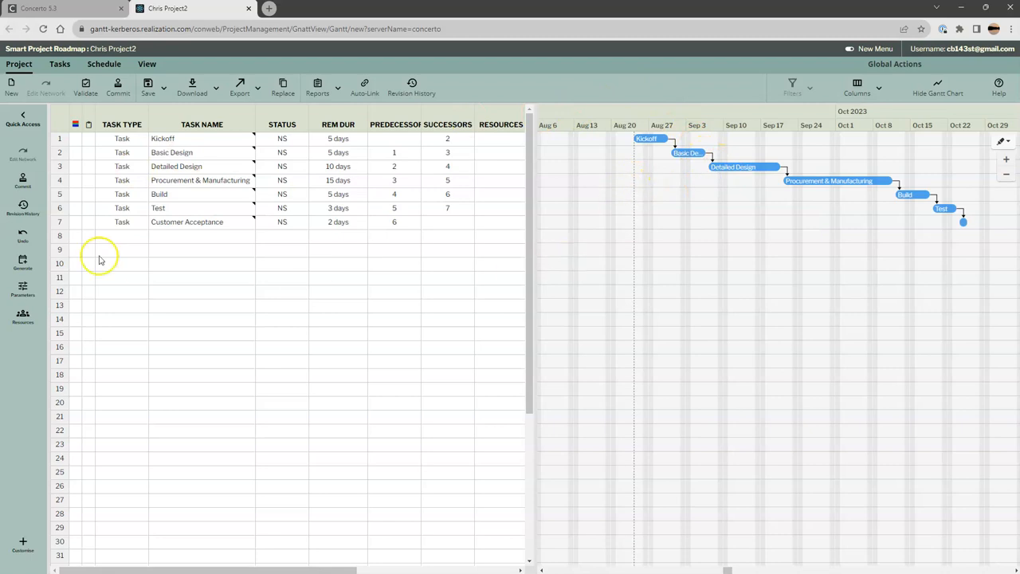
- View the task properties of Procurement & Manufacturing and close them without changes
left_click(59, 166)
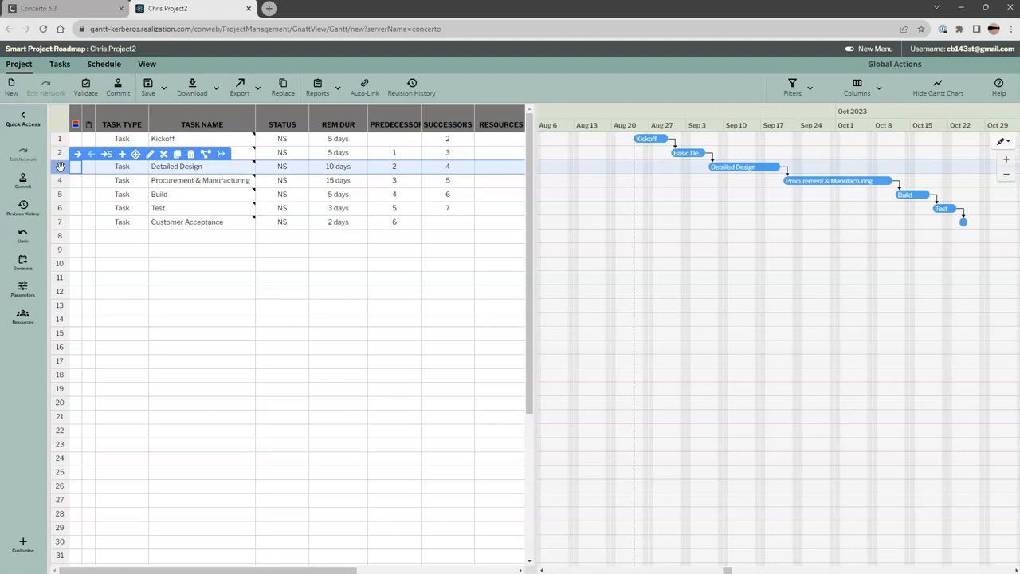
left_click(59, 153)
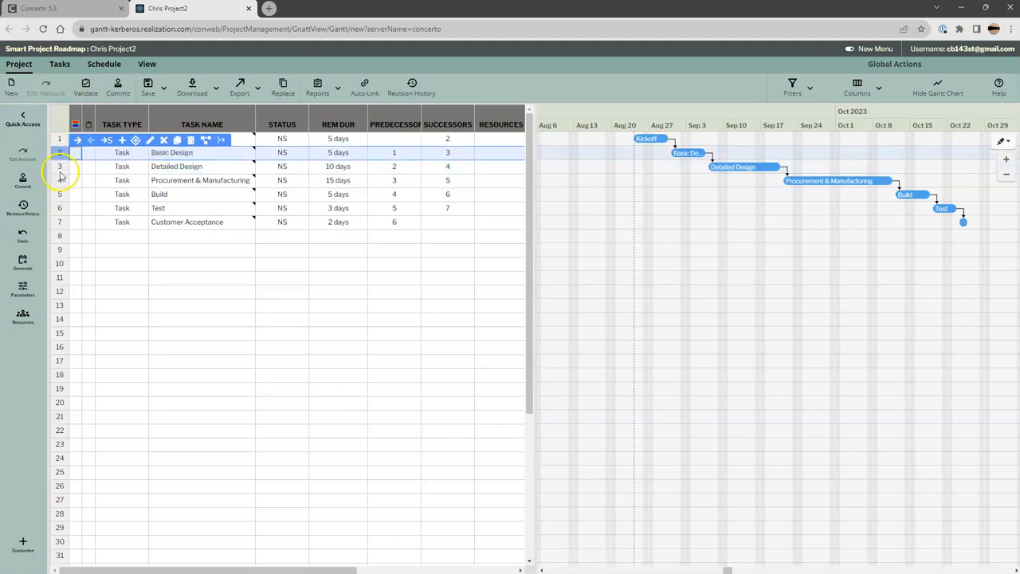
left_click(60, 179)
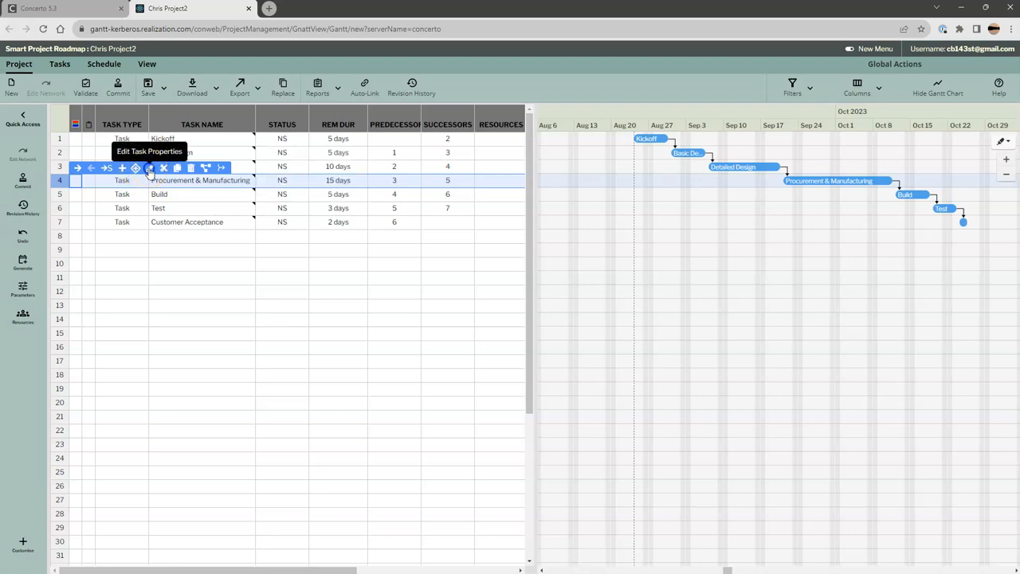
left_click(150, 169)
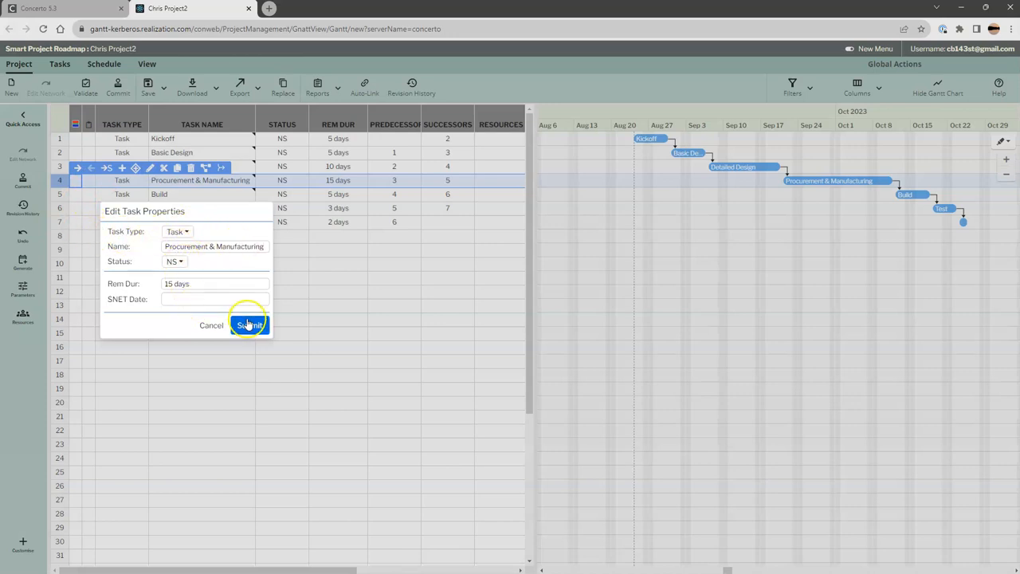
left_click(212, 325)
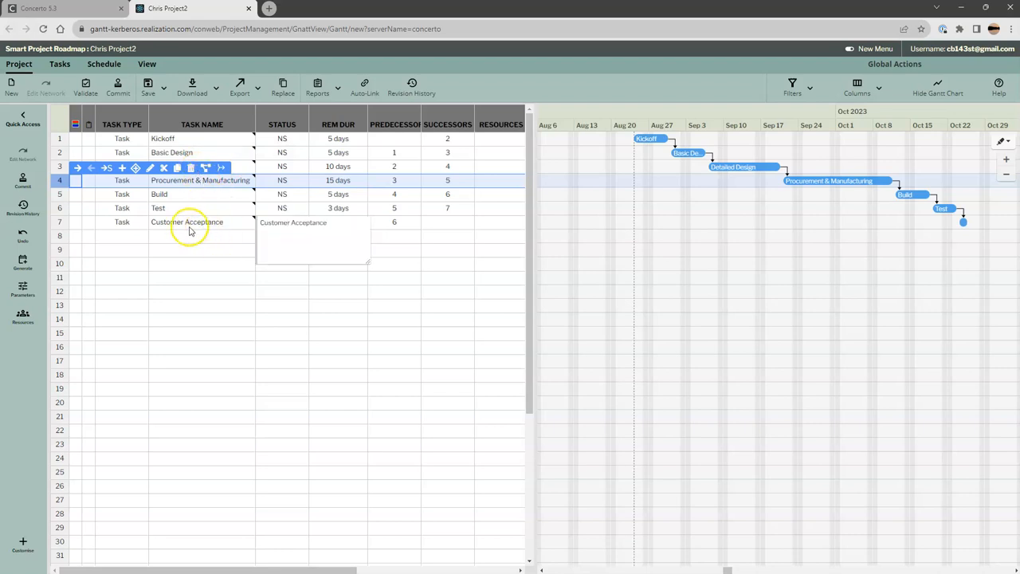
left_click(674, 201)
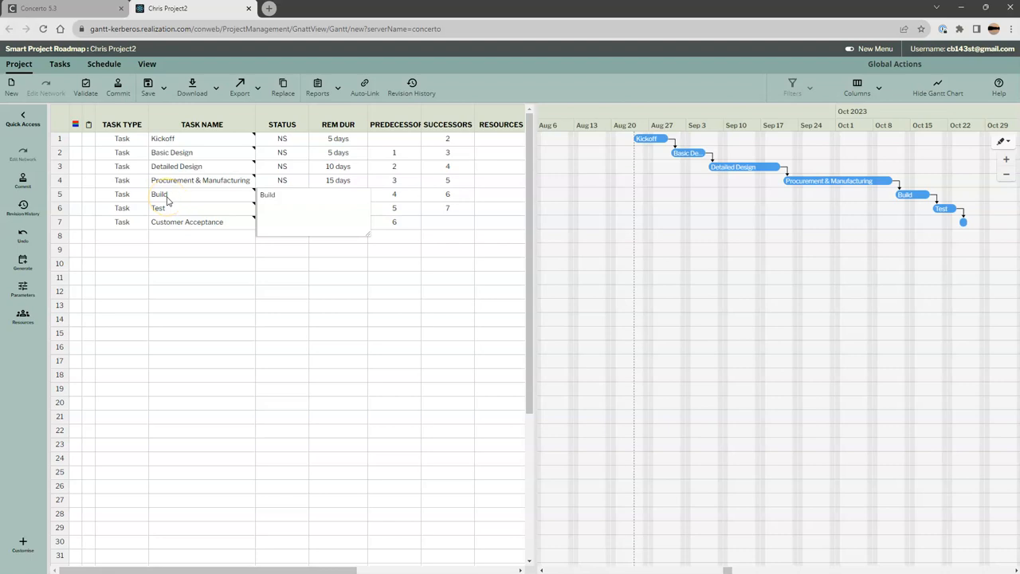
- Insert four rows above Procurement & Manufacturing
left_click(401, 301)
left_click_drag(60, 184, 61, 226)
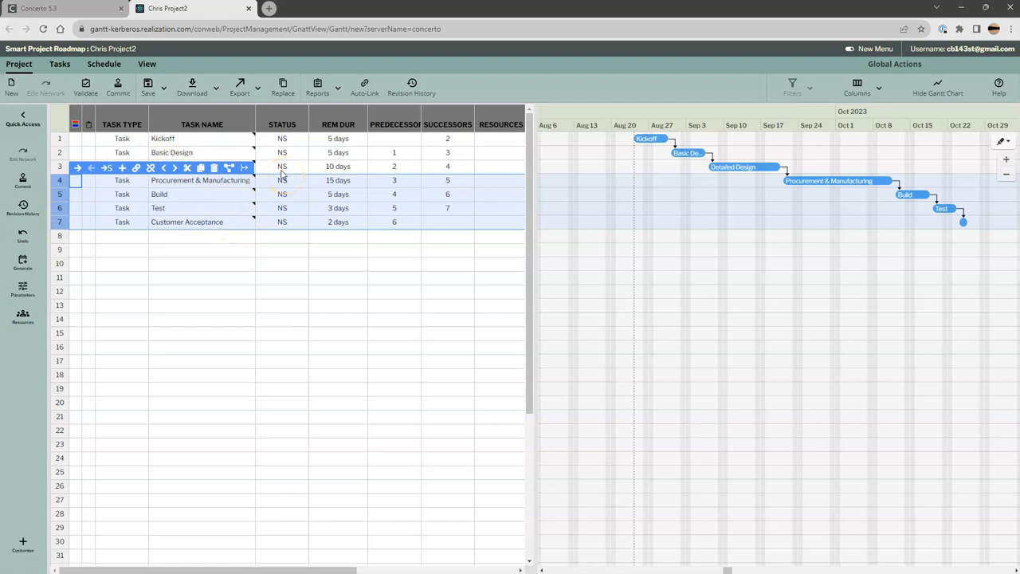
left_click(124, 168)
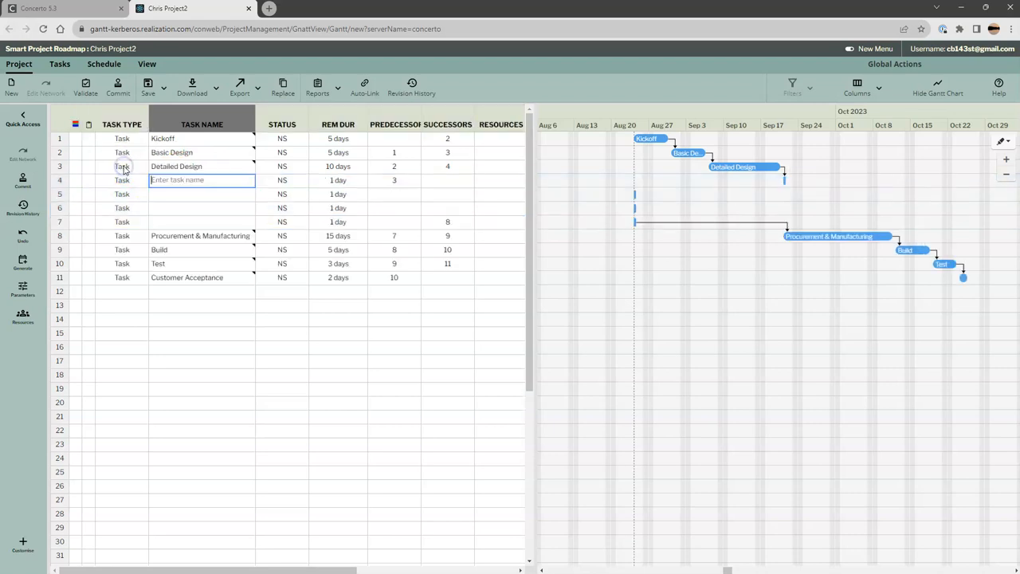
- Convert the four blank task rows below Detailed Design into its subtasks
left_click(62, 184)
left_click_drag(62, 184, 63, 220)
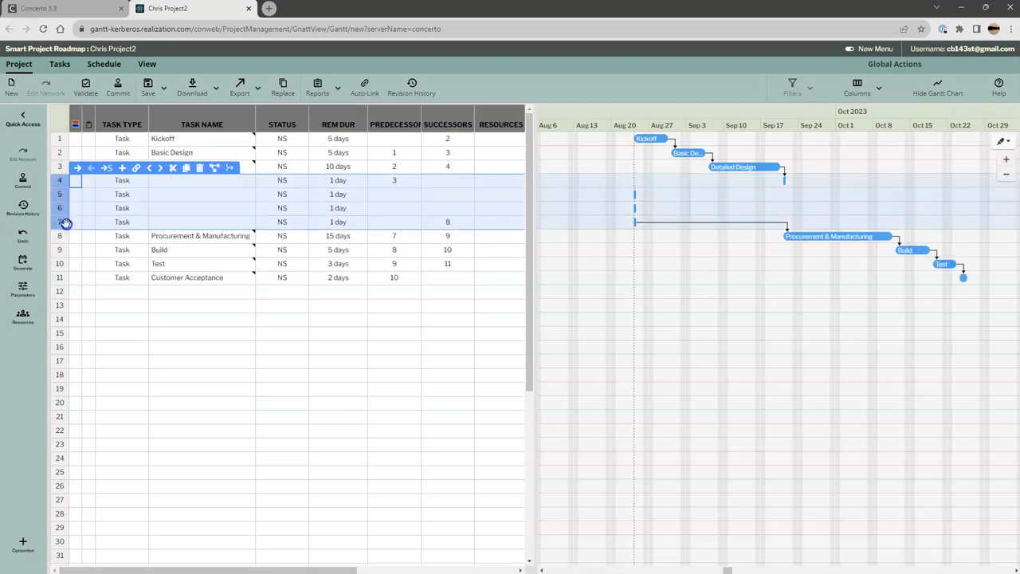
left_click(108, 169)
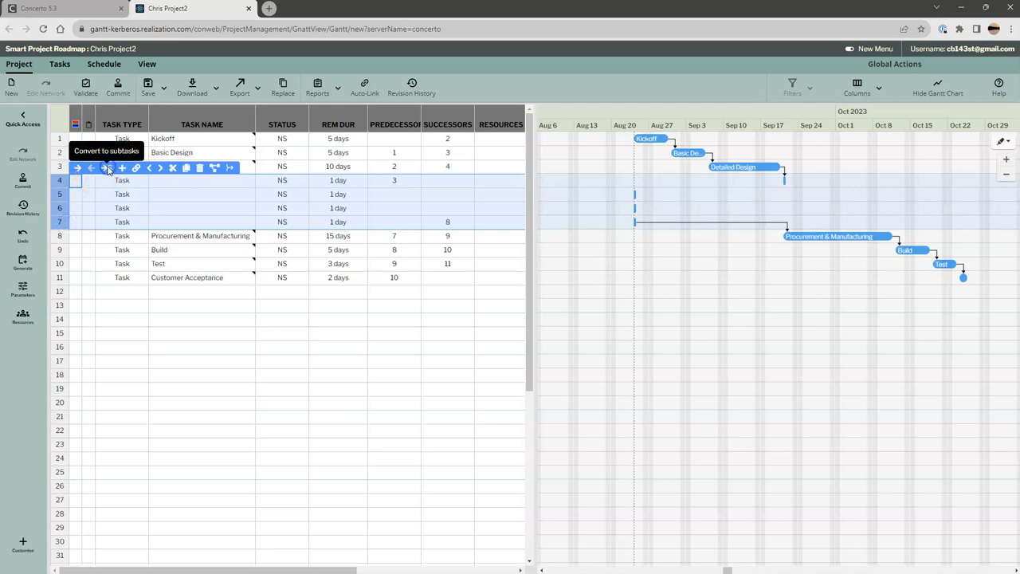
- Name the four subtasks of Detailed Design Feature 1, Feature 2, Feature 3 and Feature 4
left_click(188, 184)
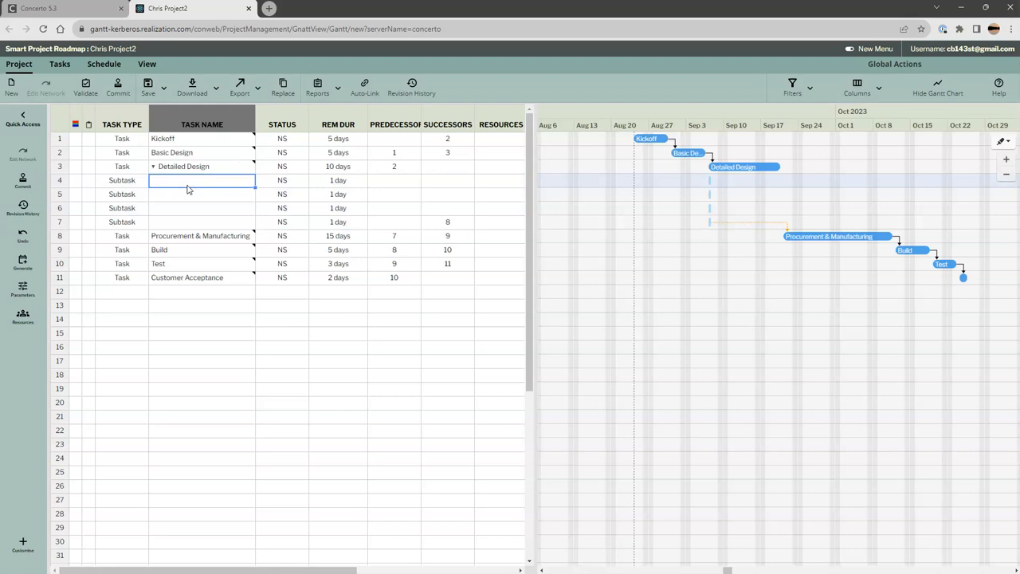
type("Feature 1")
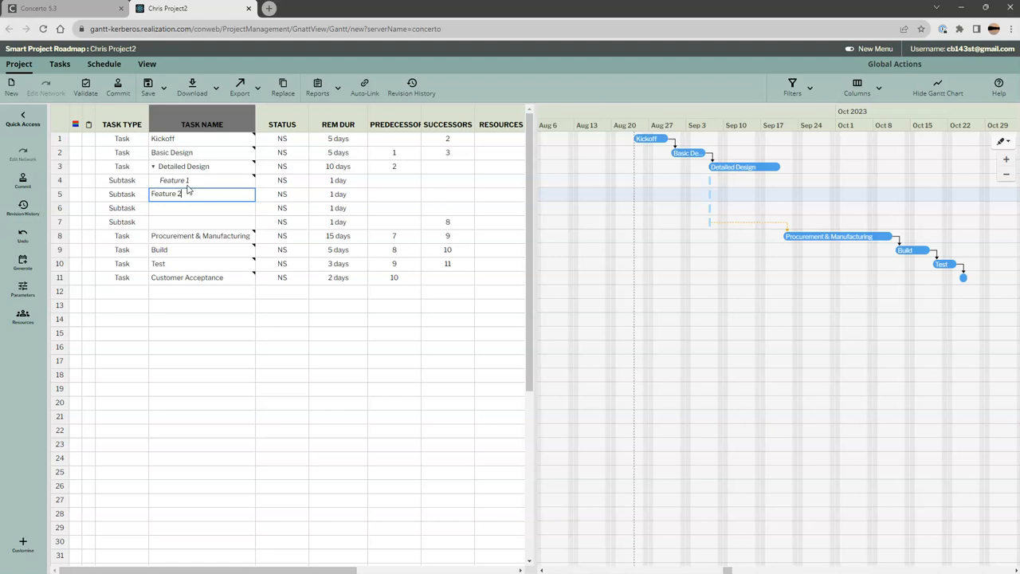
key("Return")
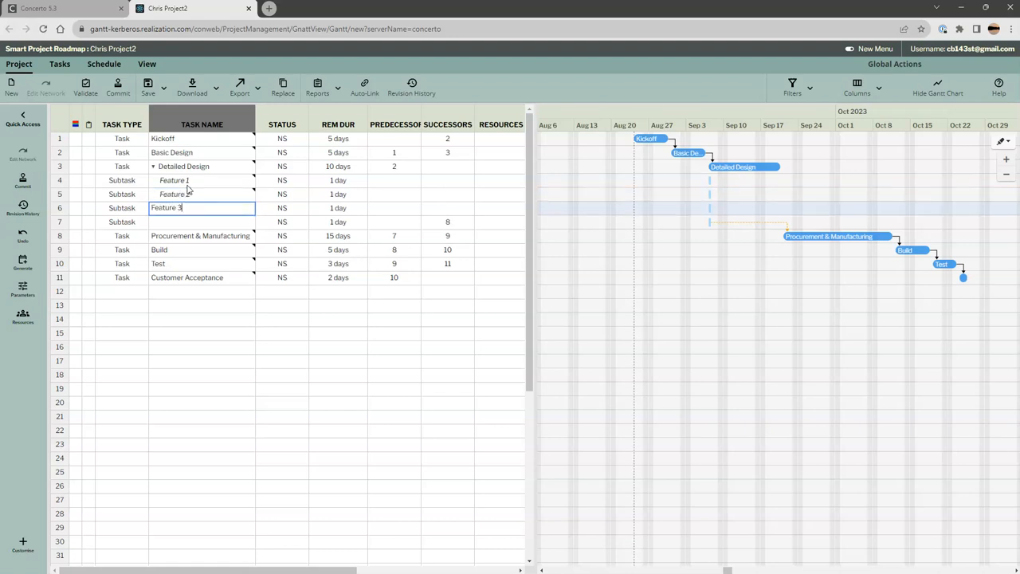
key("Return")
type("Featu")
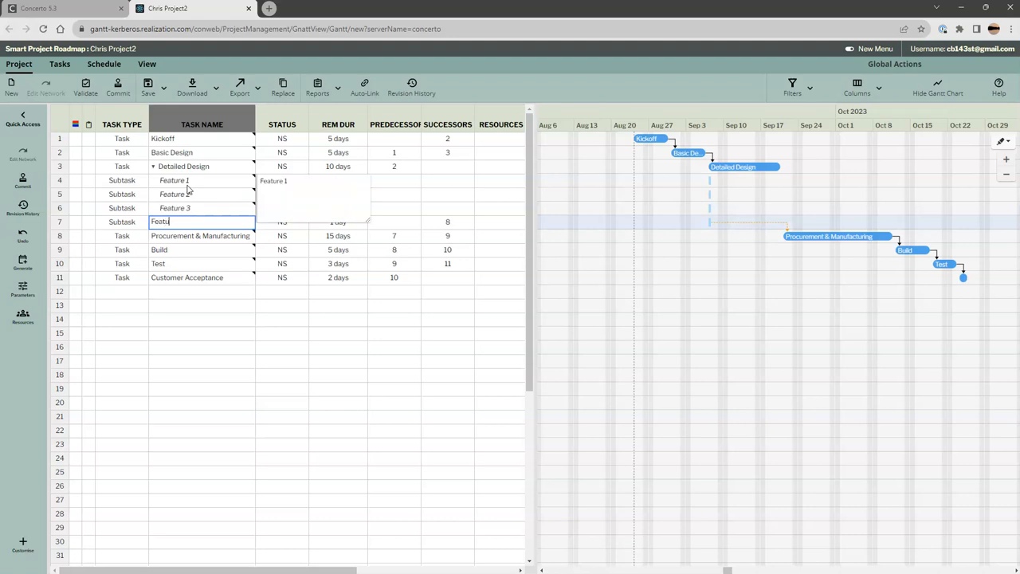
type("re 4")
key("Return")
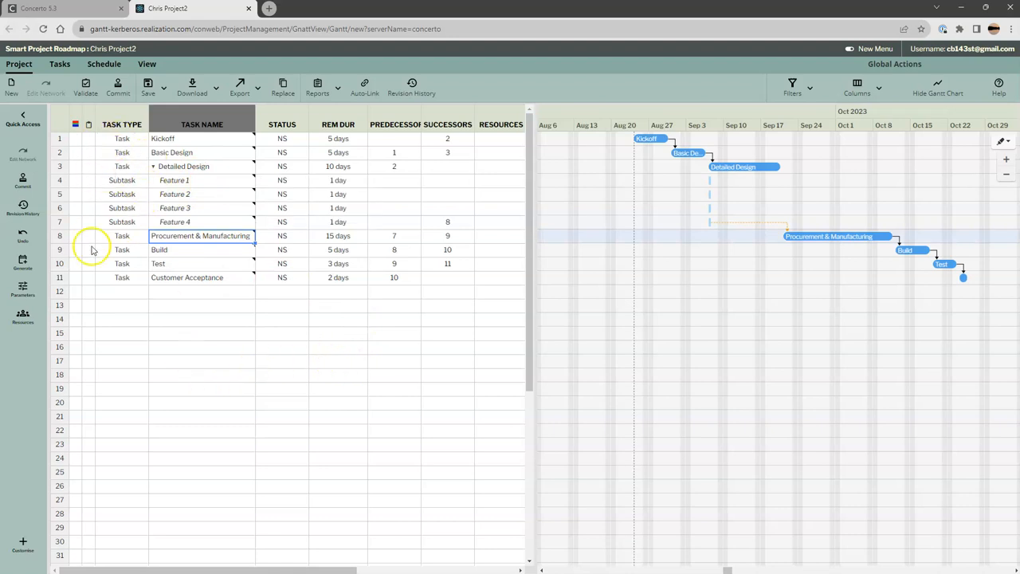
mouse_move(91, 242)
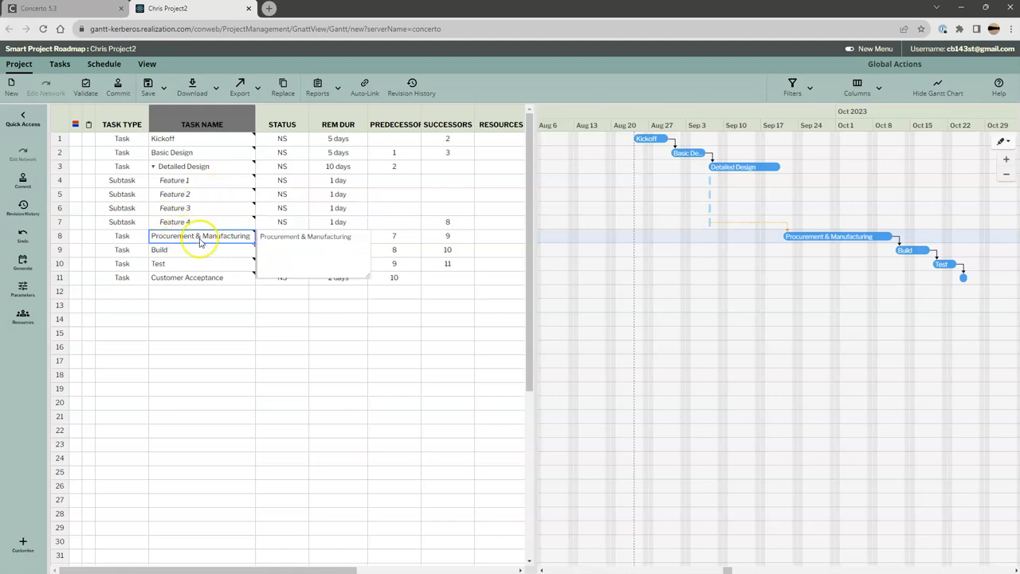
left_click(228, 335)
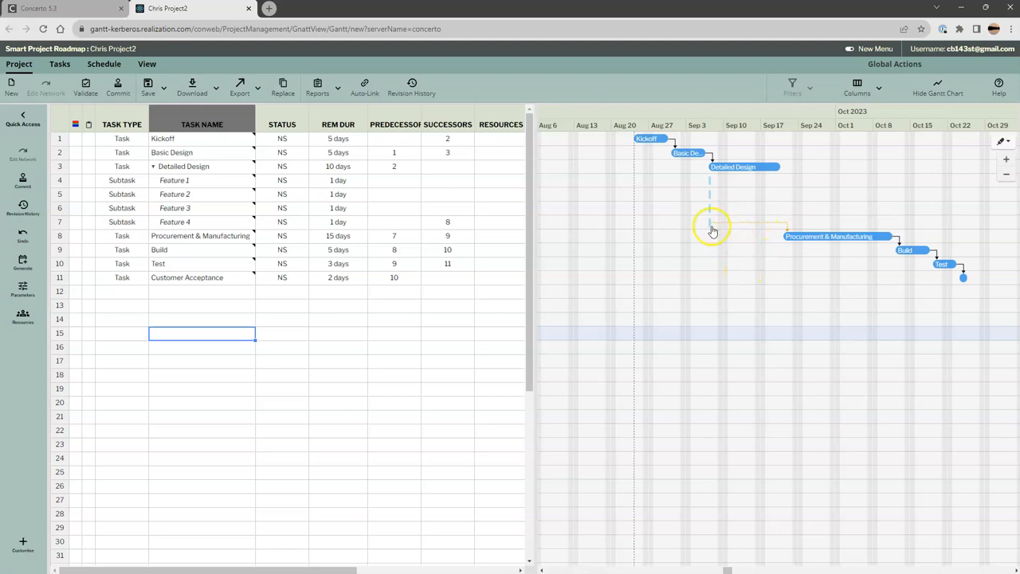
- Remove the link from Feature 4 to Procurement & Manufacturing and link Detailed Design to Procurement & Manufacturing in the chart instead
left_click(465, 214)
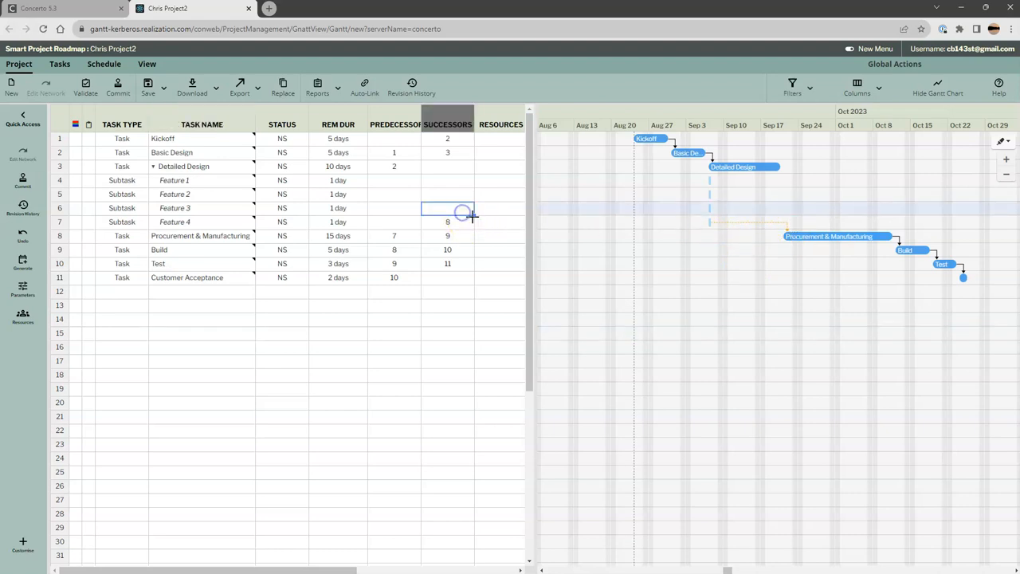
left_click_drag(471, 215, 480, 228)
key("Delete")
left_click(461, 314)
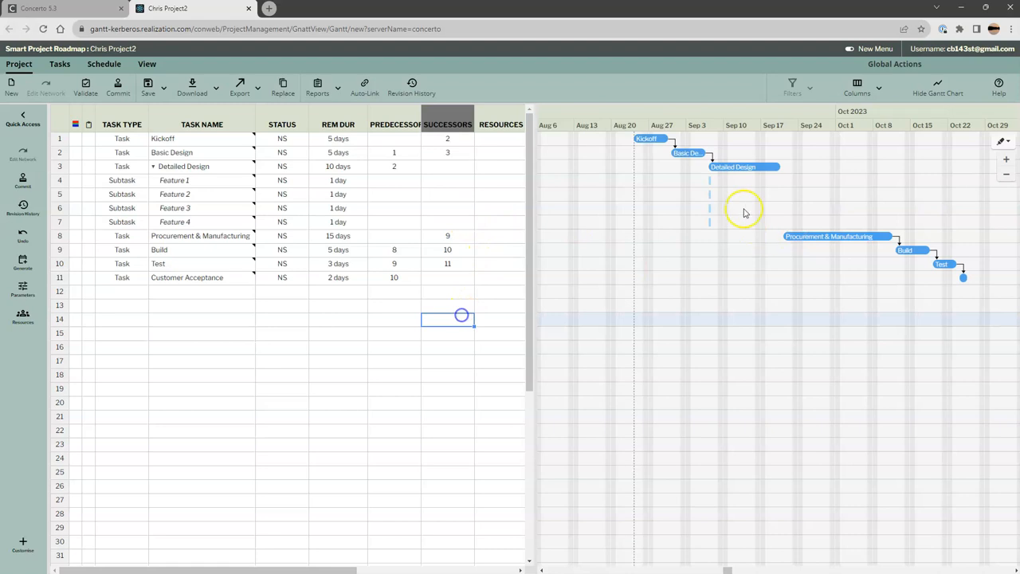
left_click_drag(777, 167, 788, 236)
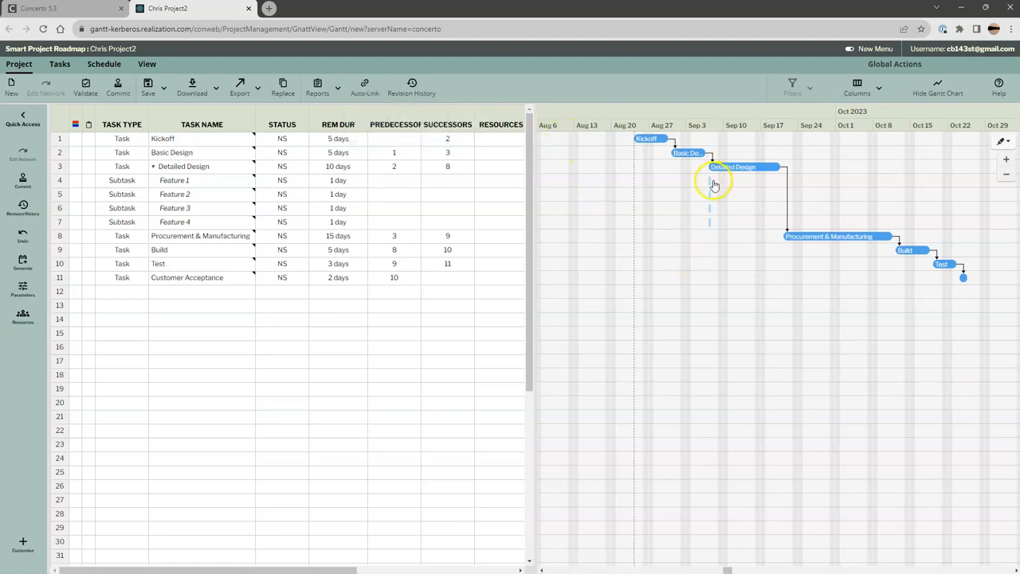
- Set the remaining duration of Feature 1 to 2 days and copy it down to Feature 2, Feature 3 and Feature 4
left_click(335, 179)
left_click(335, 179)
left_click_drag(335, 179, 303, 179)
type("2")
key("Return")
left_click(359, 181)
left_click_drag(368, 189, 368, 228)
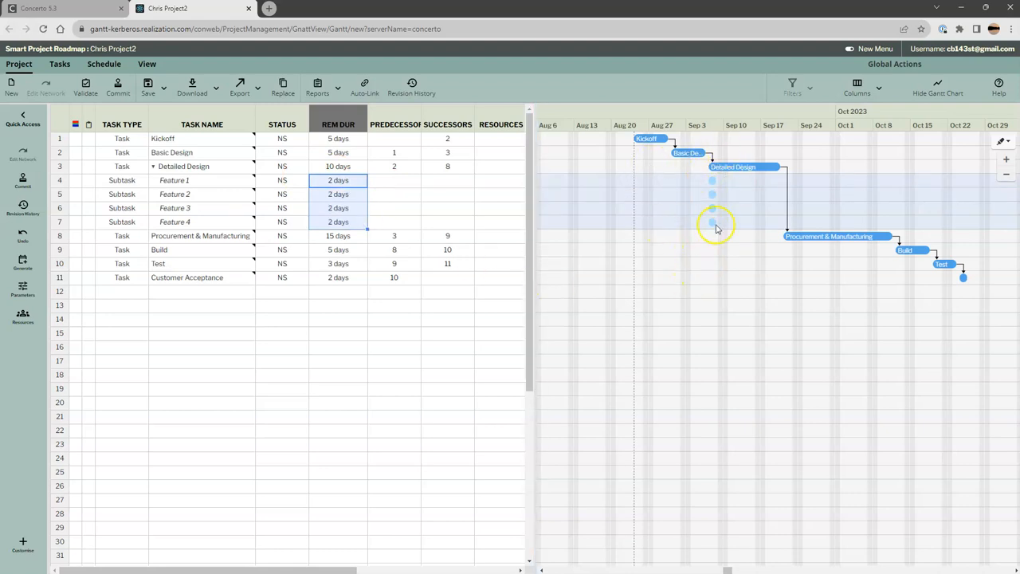
- Link Feature 1 to Feature 2, Feature 4 to Feature 3, and Feature 3 to Feature 2 in the chart
left_click_drag(713, 184, 712, 196)
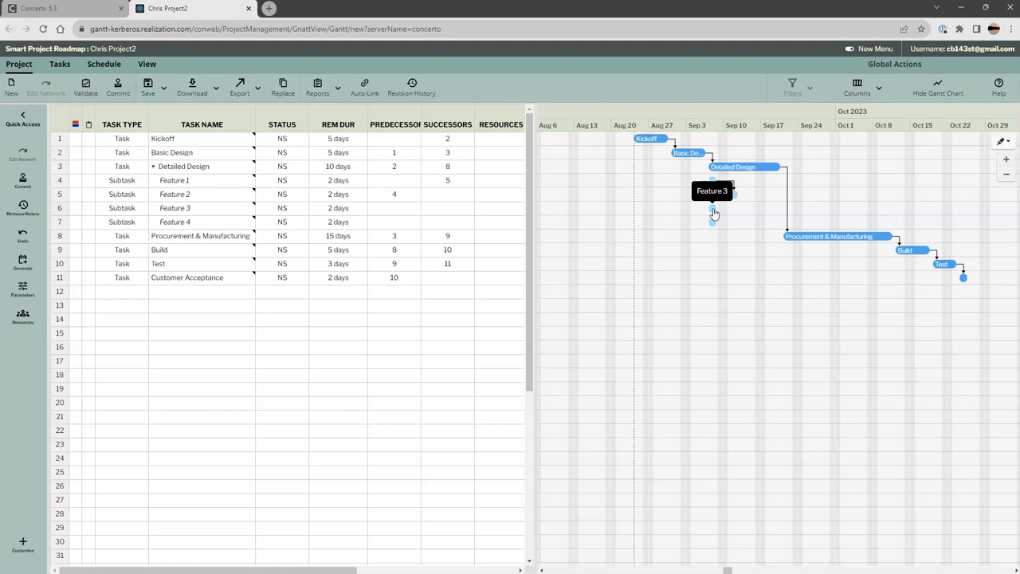
left_click_drag(715, 213, 715, 210)
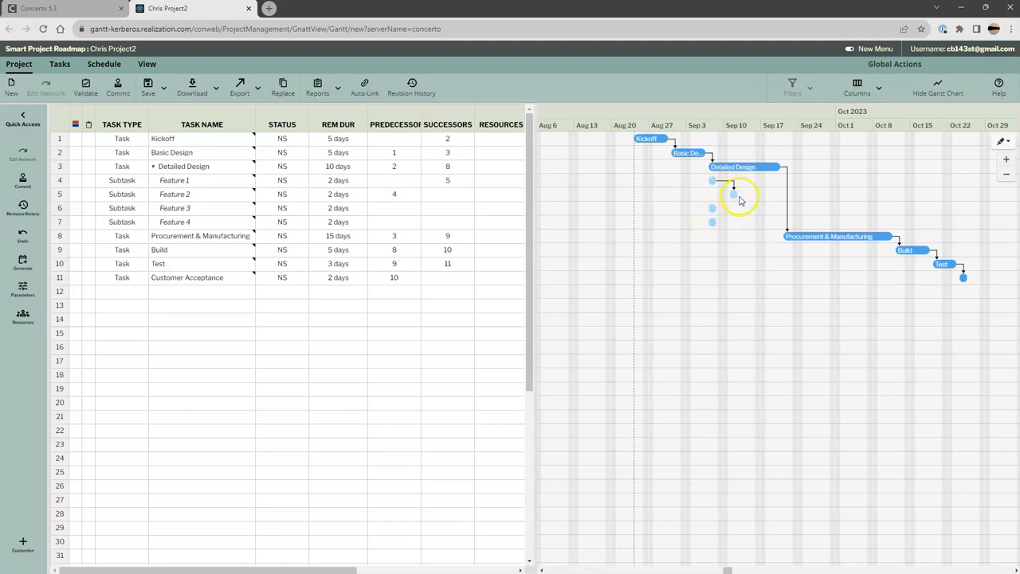
mouse_move(713, 223)
left_mouse_down()
mouse_move(711, 206)
mouse_move(732, 198)
left_mouse_up()
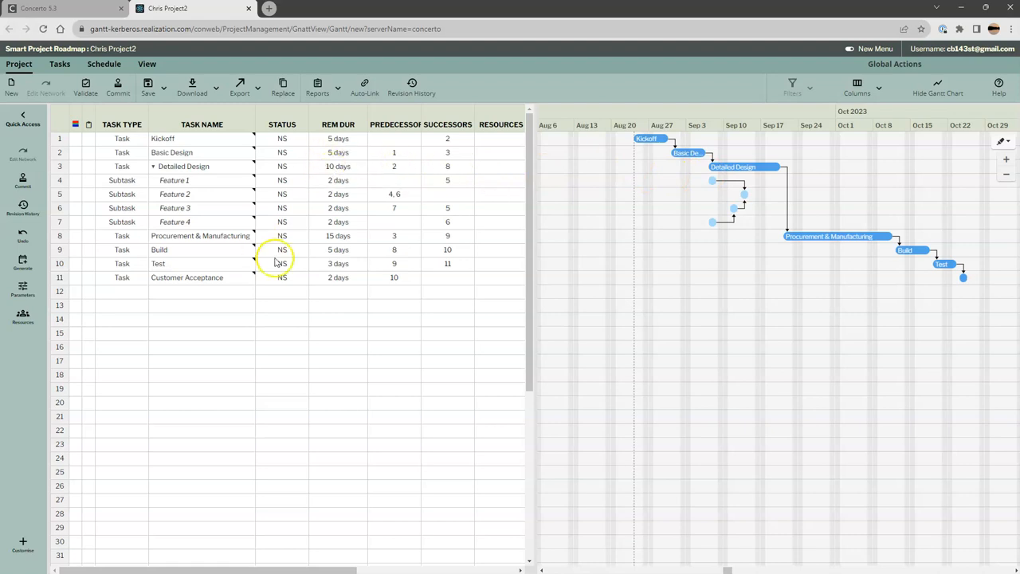
left_click(338, 168)
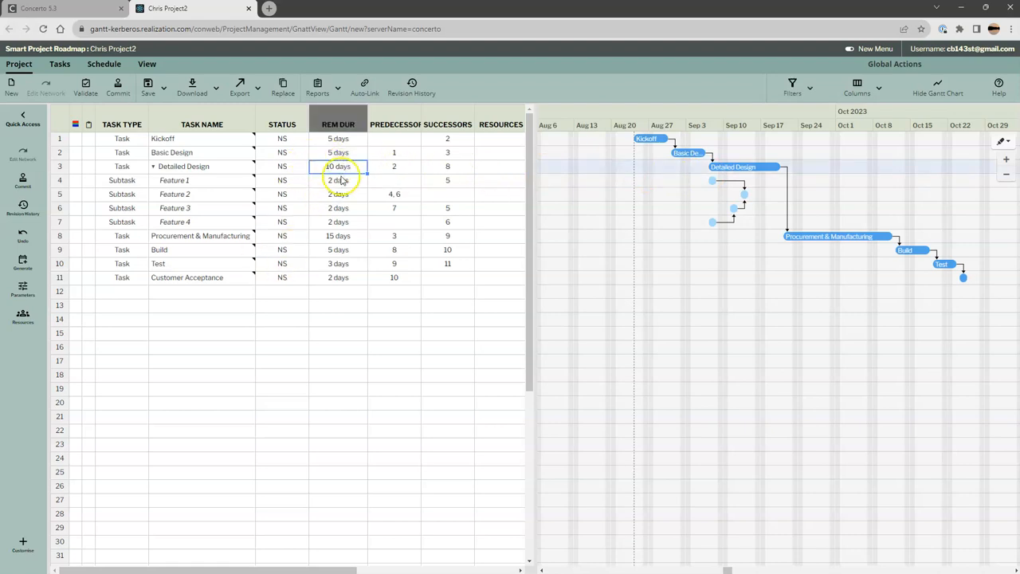
double_click(337, 169)
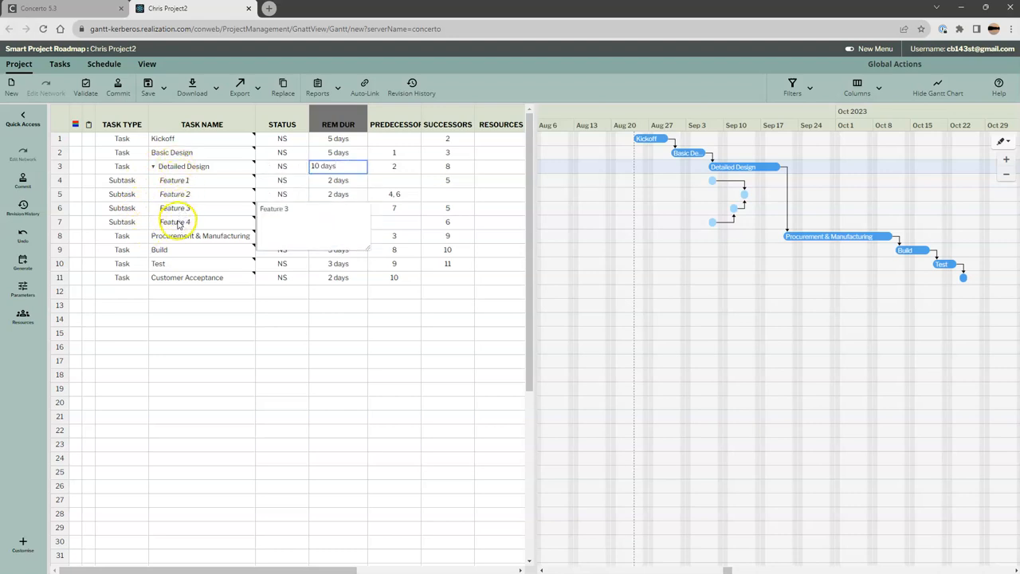
left_click(184, 293)
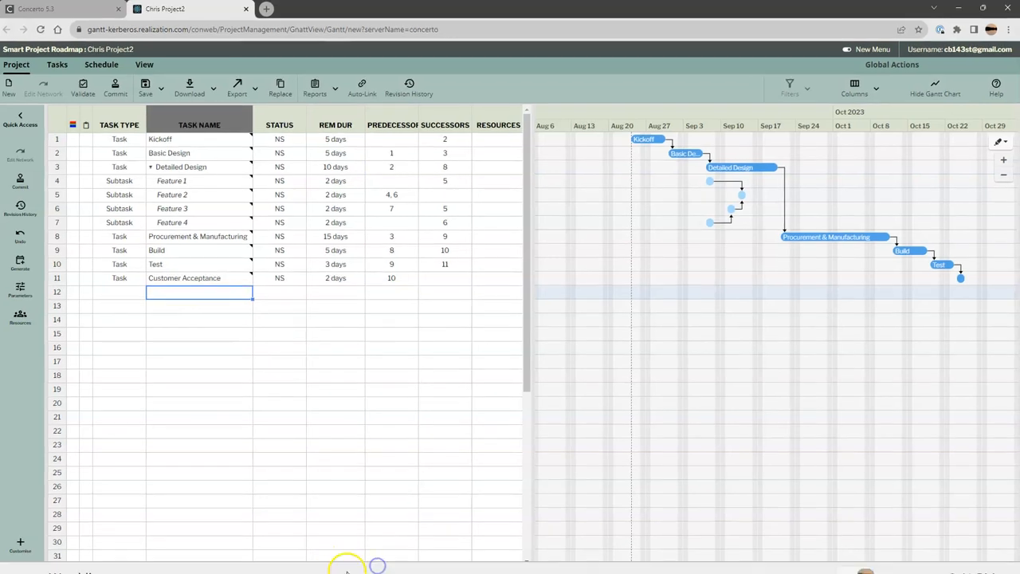
left_click(368, 446)
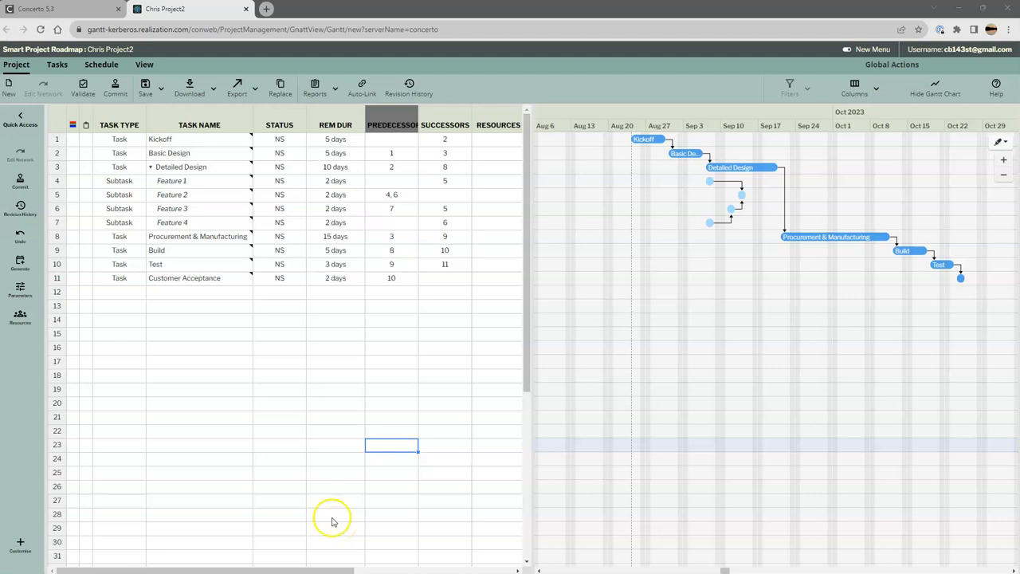
- Roll up the duration and resources of Detailed Design from its subtasks
left_click_drag(325, 567, 490, 558)
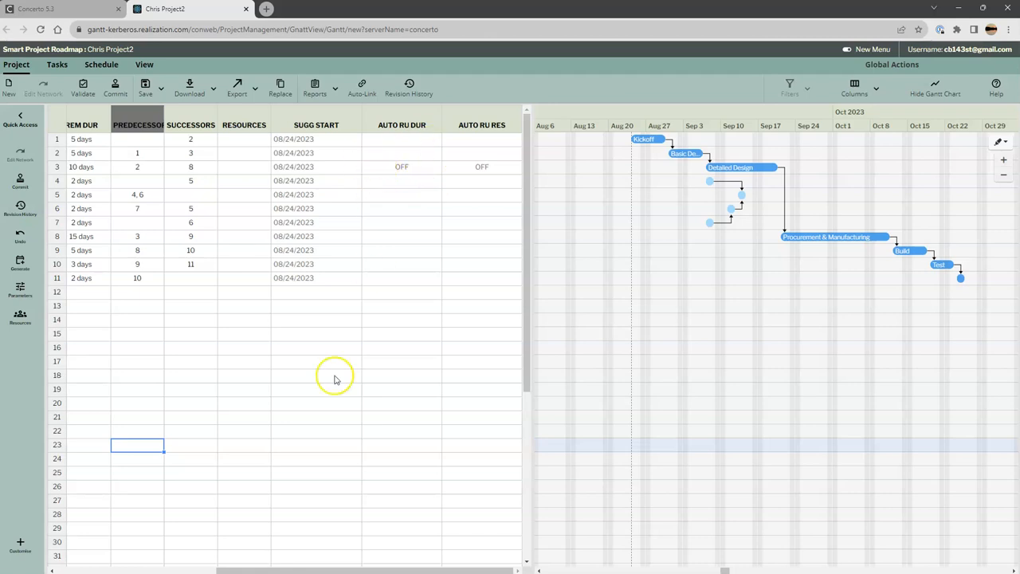
left_click_drag(288, 568, 112, 569)
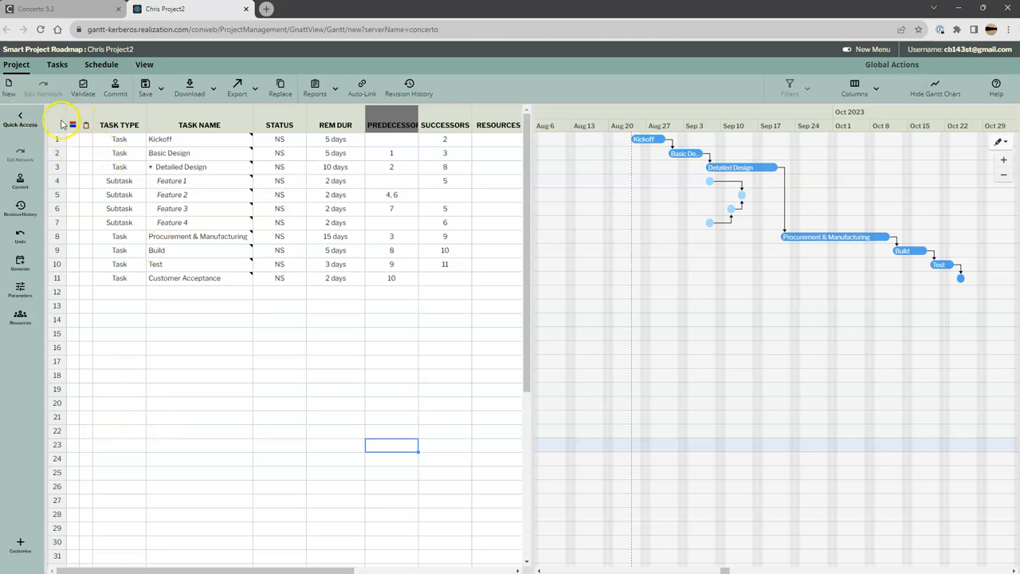
left_click(54, 166)
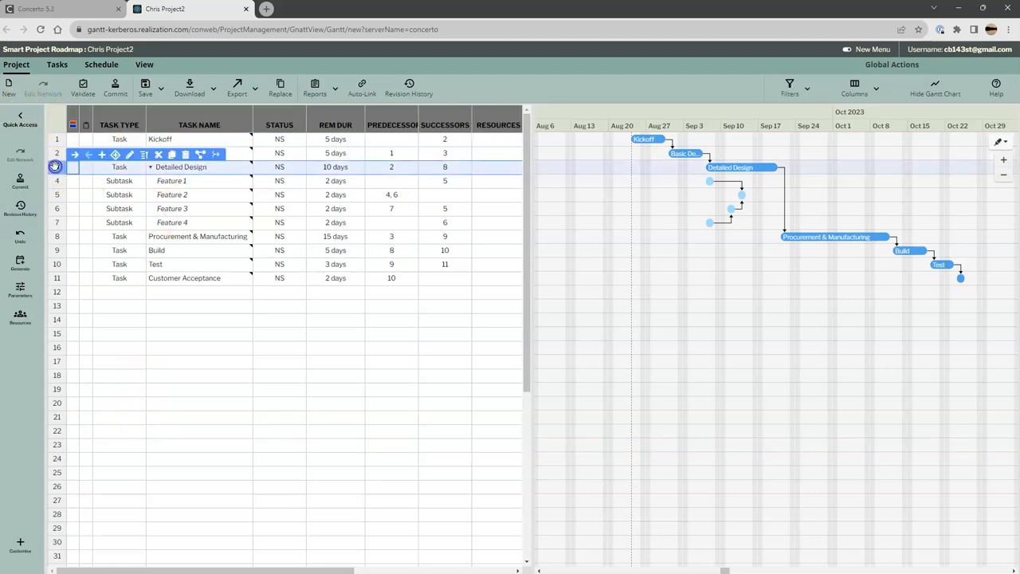
left_click(143, 155)
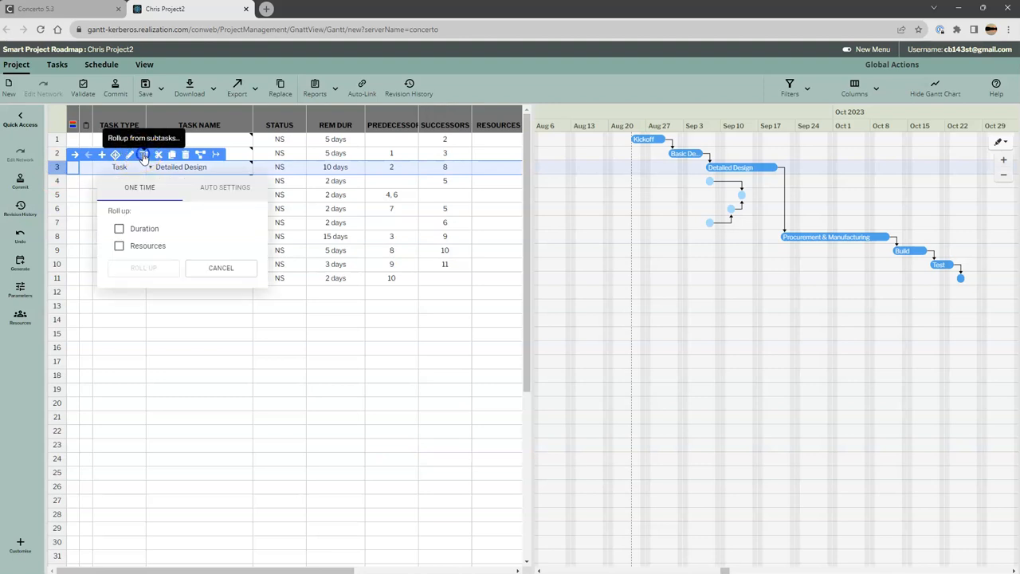
left_click(225, 186)
left_click(130, 229)
left_click(121, 246)
left_click(142, 269)
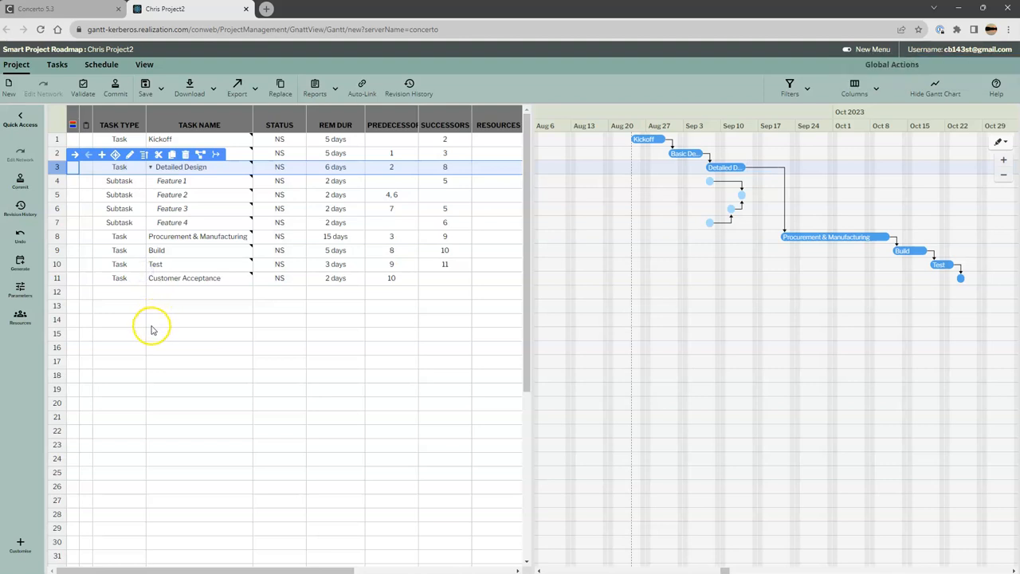
left_click(151, 323)
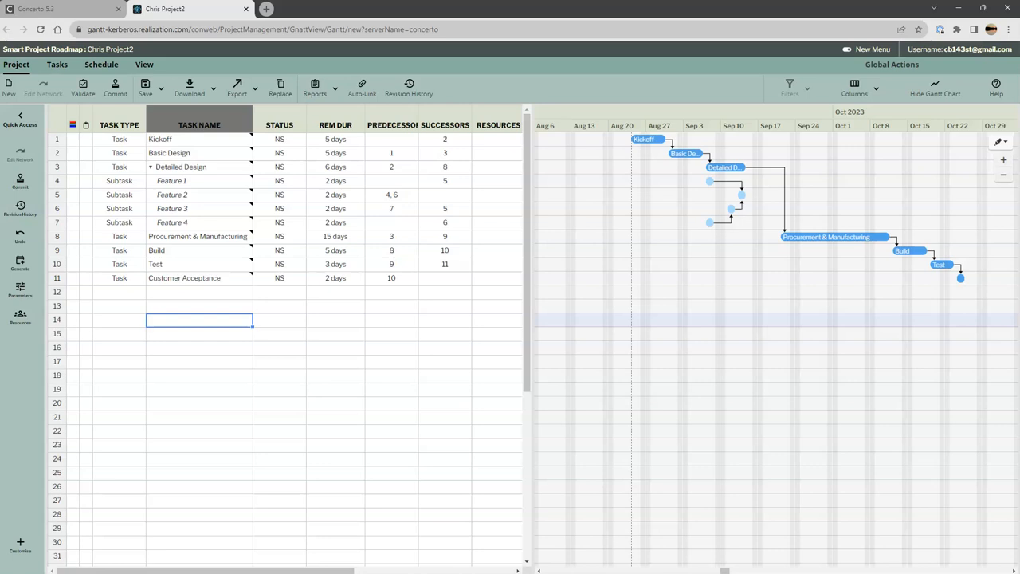
- Save the project with the revision description "After Tasks and connecting them" and open the revision history
left_click(162, 87)
left_click(163, 127)
left_click(482, 123)
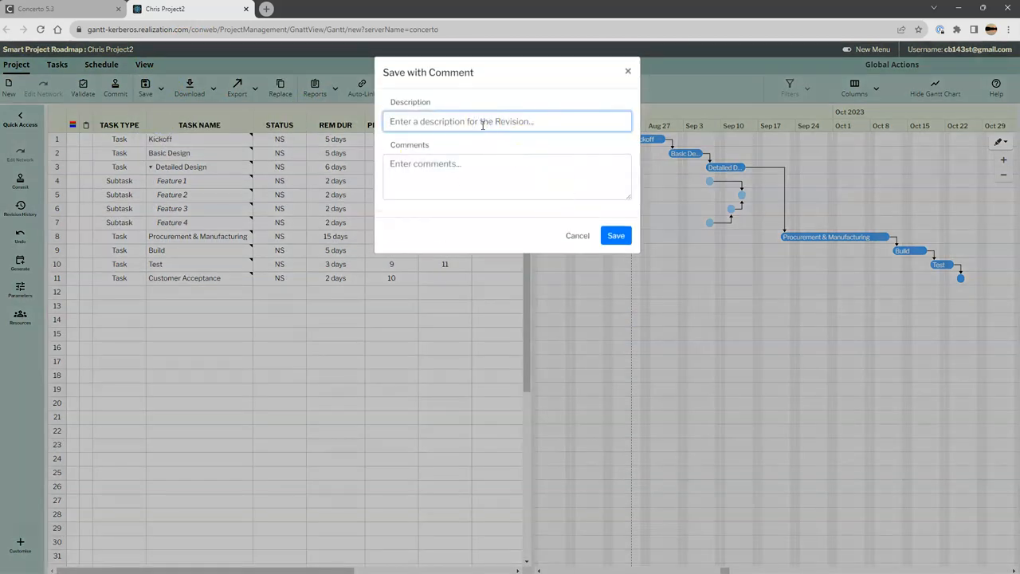
type("A")
type("fter Tasks and connecting them")
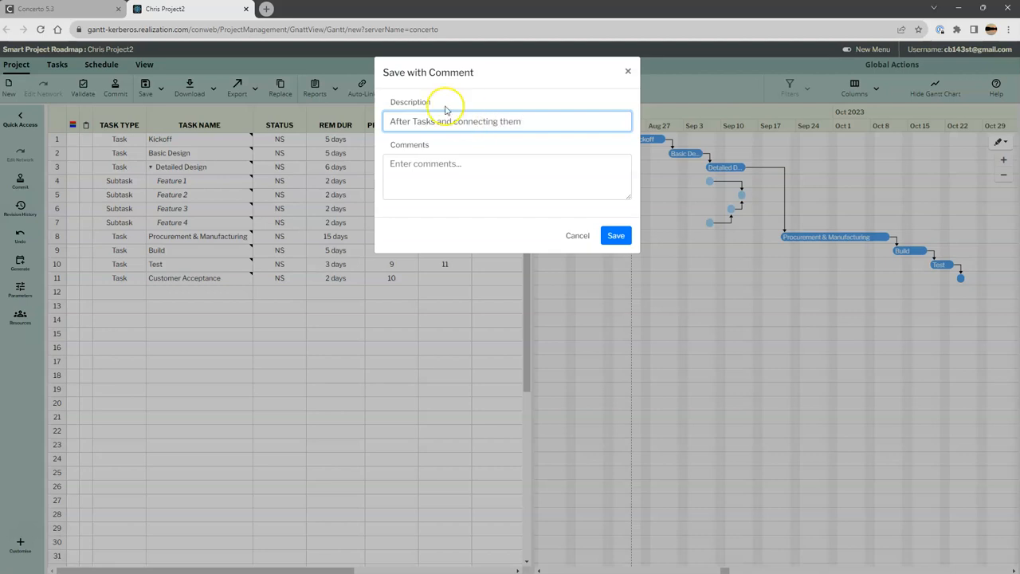
left_click(614, 235)
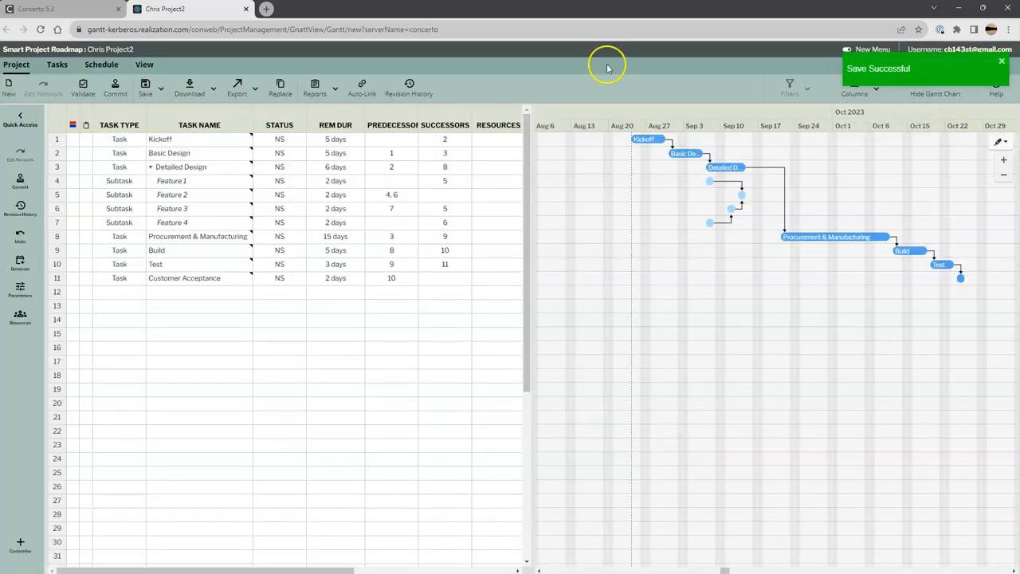
left_click(408, 84)
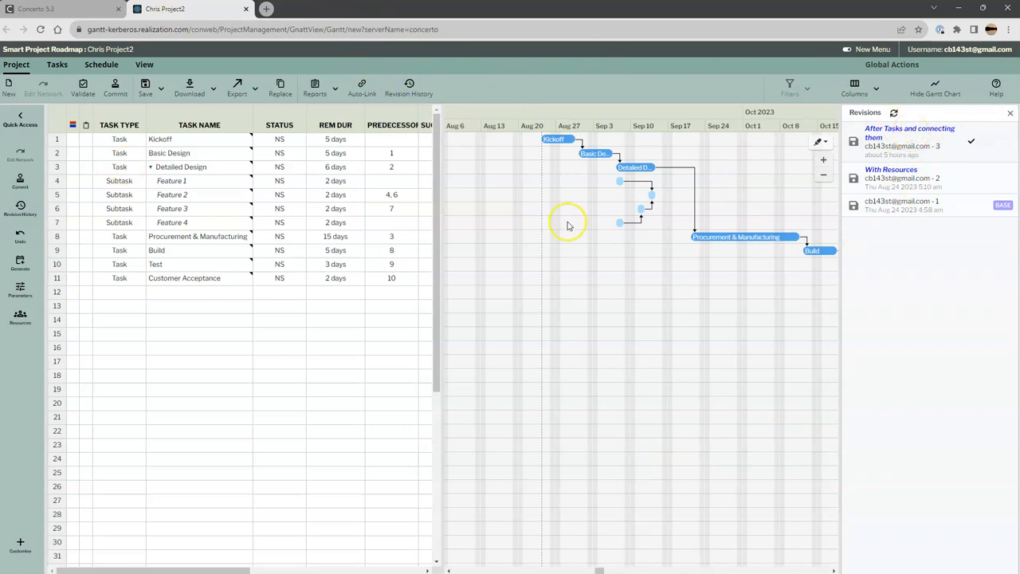
mouse_move(250, 278)
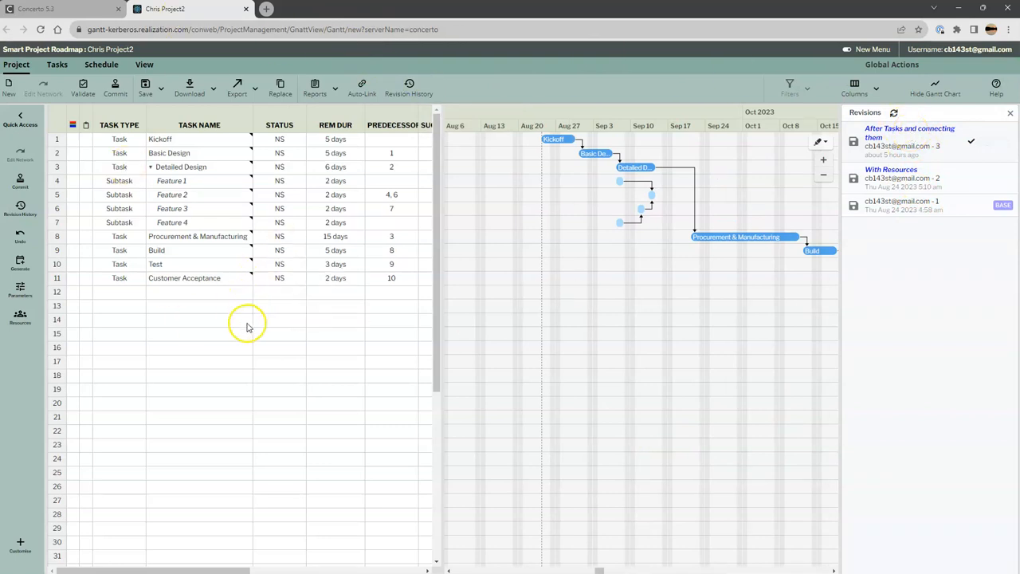